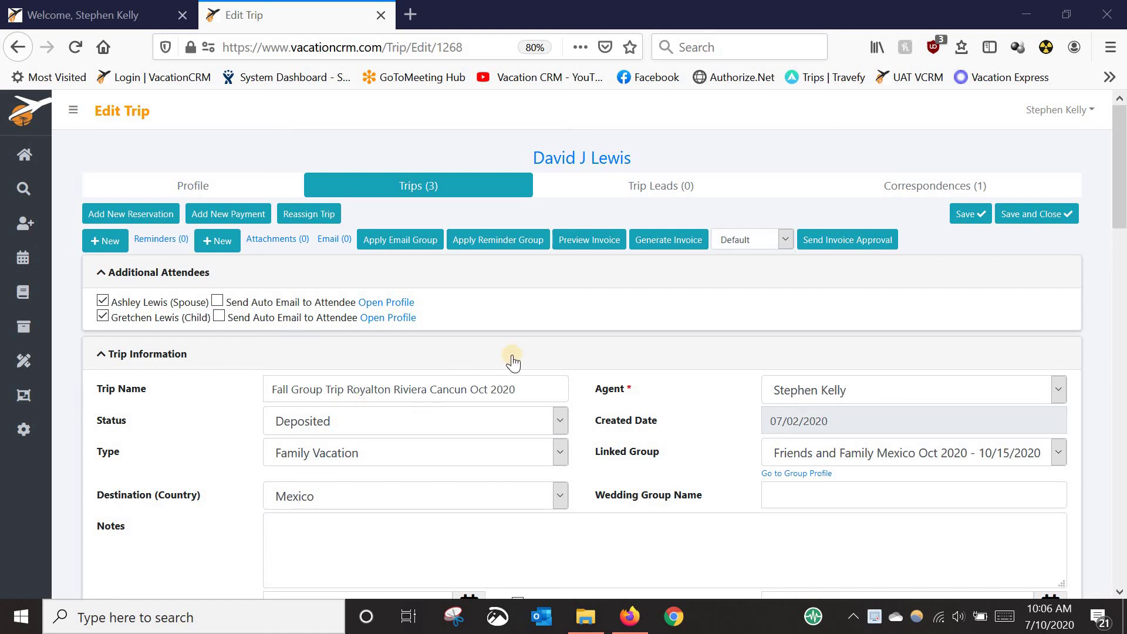
- Open the Deposited Fall Group Trip Royalton Riviera Cancun Oct 2020 on the Edit Trip page
click(404, 241)
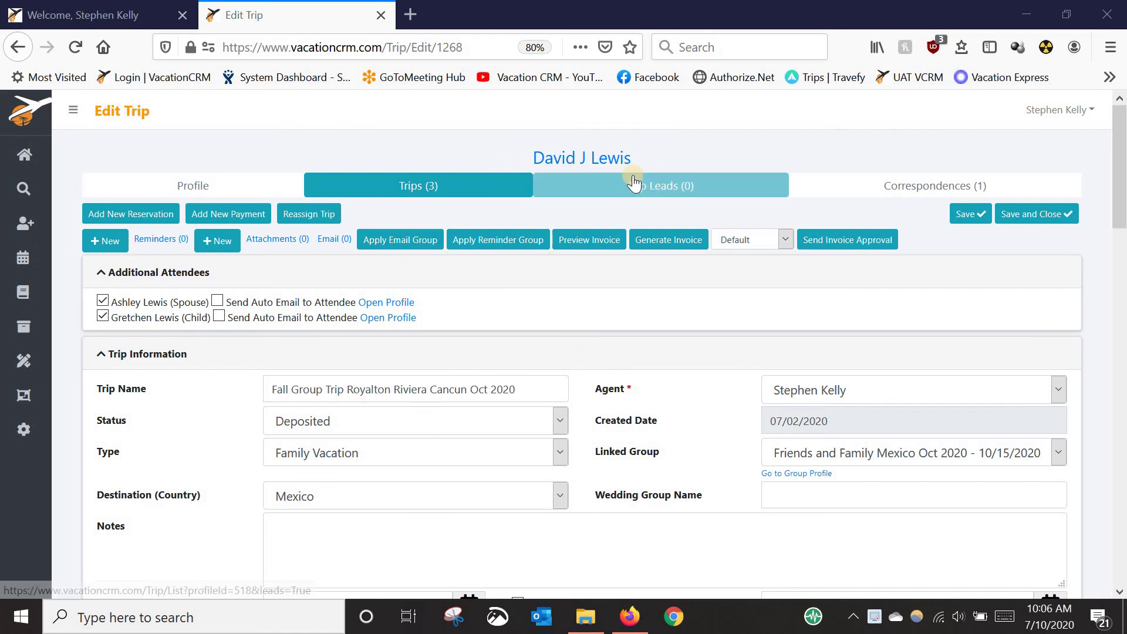
- Open the trip's GOGO Vacations package reservation ($3,400 total) from Trip Reservations
scroll(614, 350, down, 3)
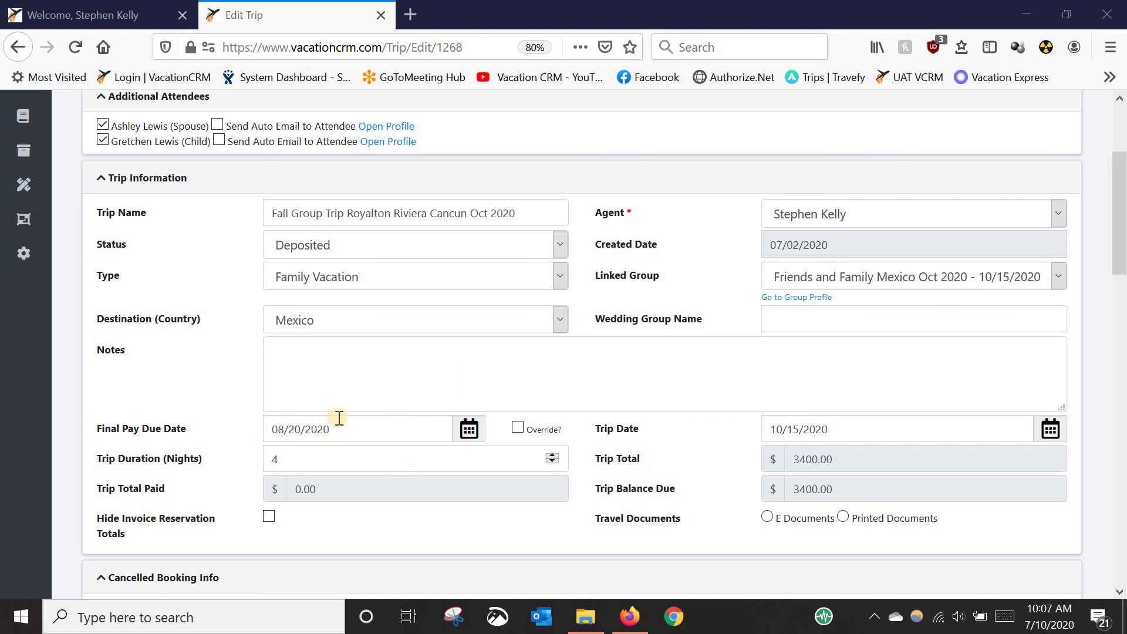
scroll(339, 418, down, 4)
scroll(224, 401, down, 2)
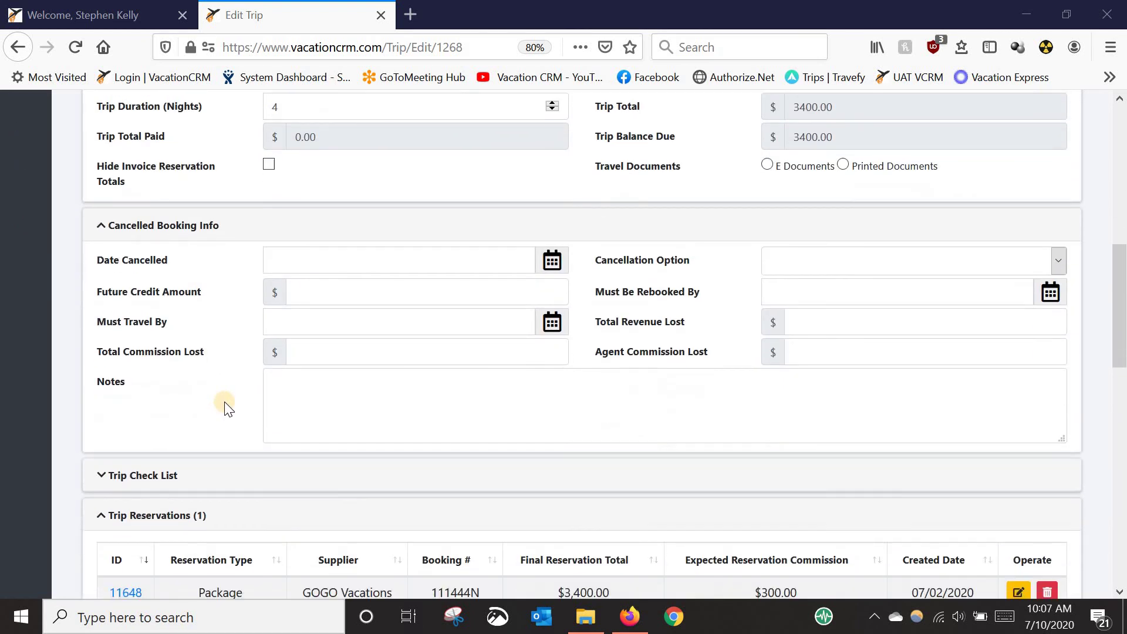
scroll(225, 402, down, 1)
click(125, 534)
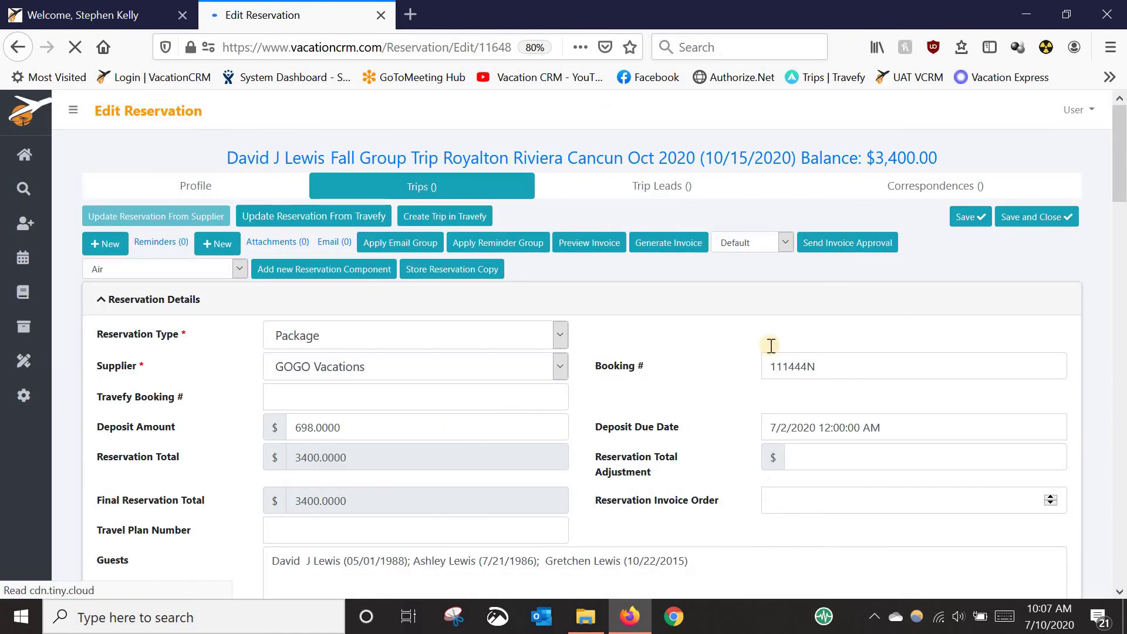
scroll(679, 359, down, 6)
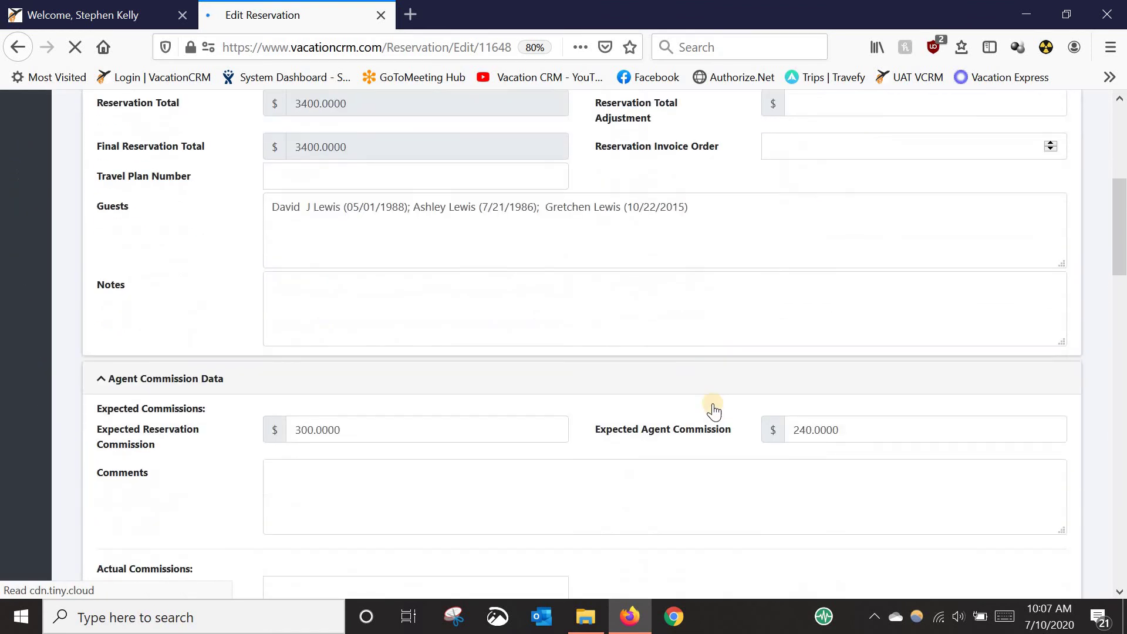
scroll(714, 411, down, 3)
scroll(710, 428, up, 4)
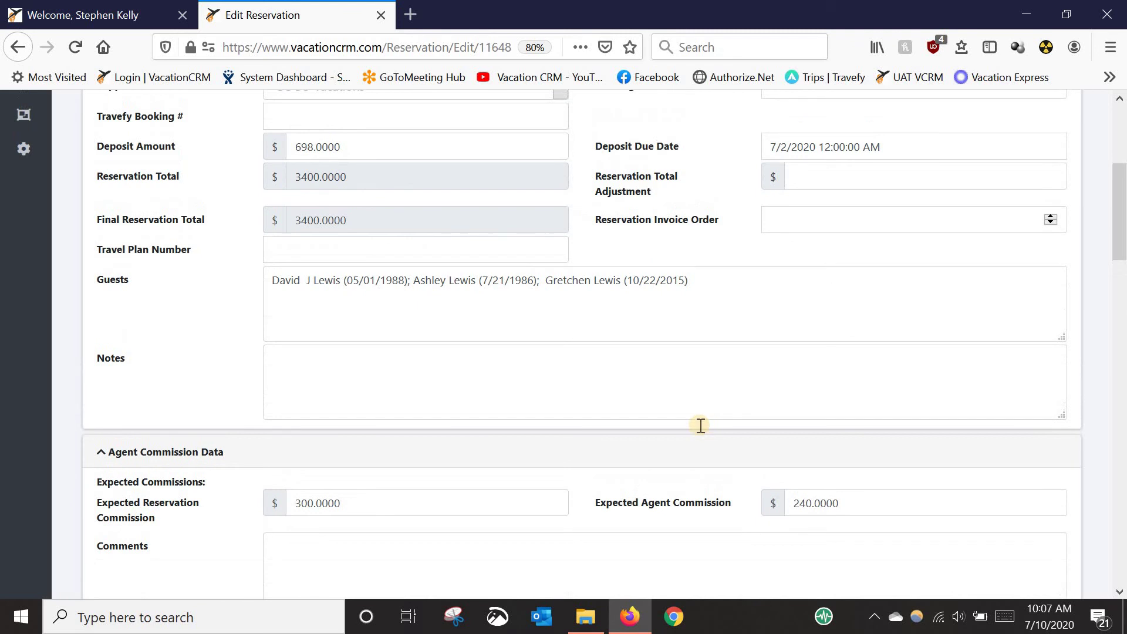
scroll(701, 425, up, 4)
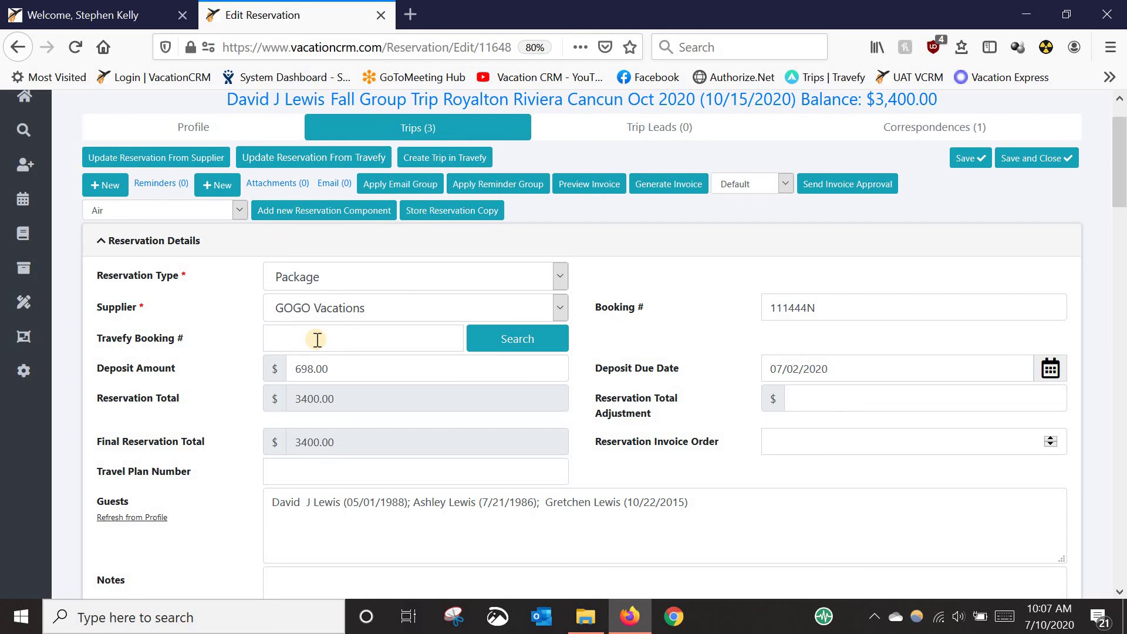
scroll(1085, 370, down, 8)
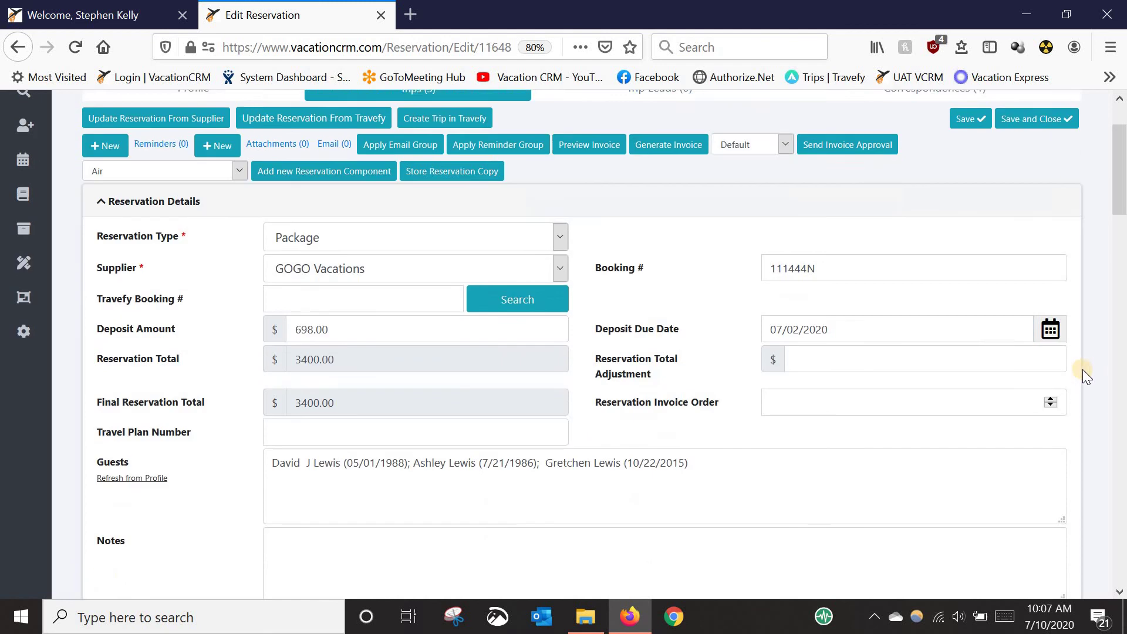
scroll(1087, 368, down, 10)
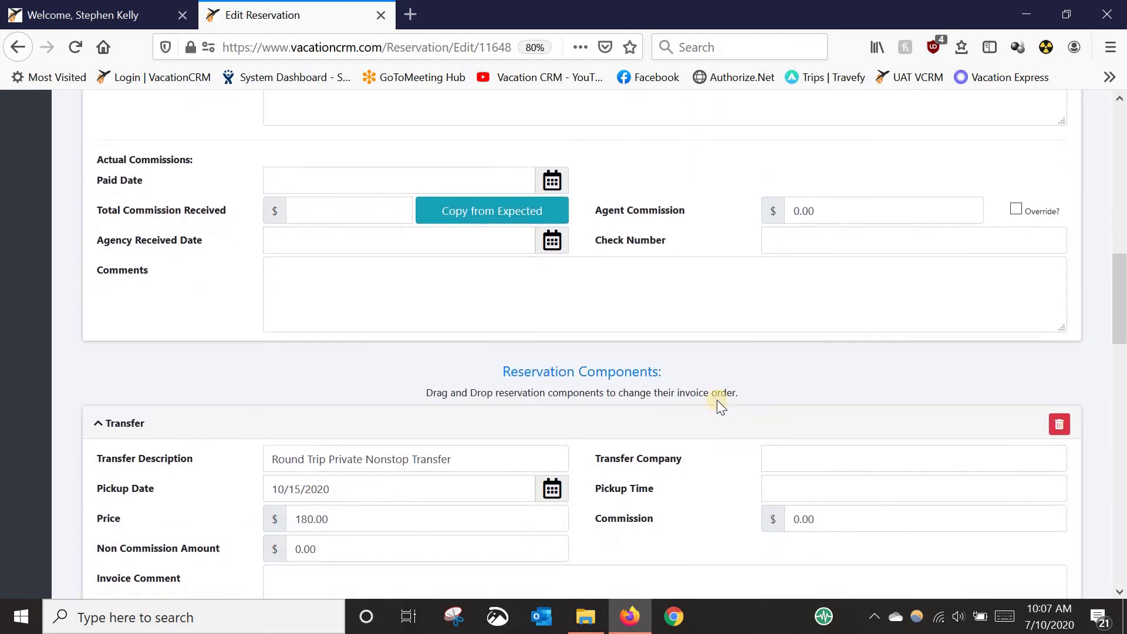
scroll(495, 401, down, 6)
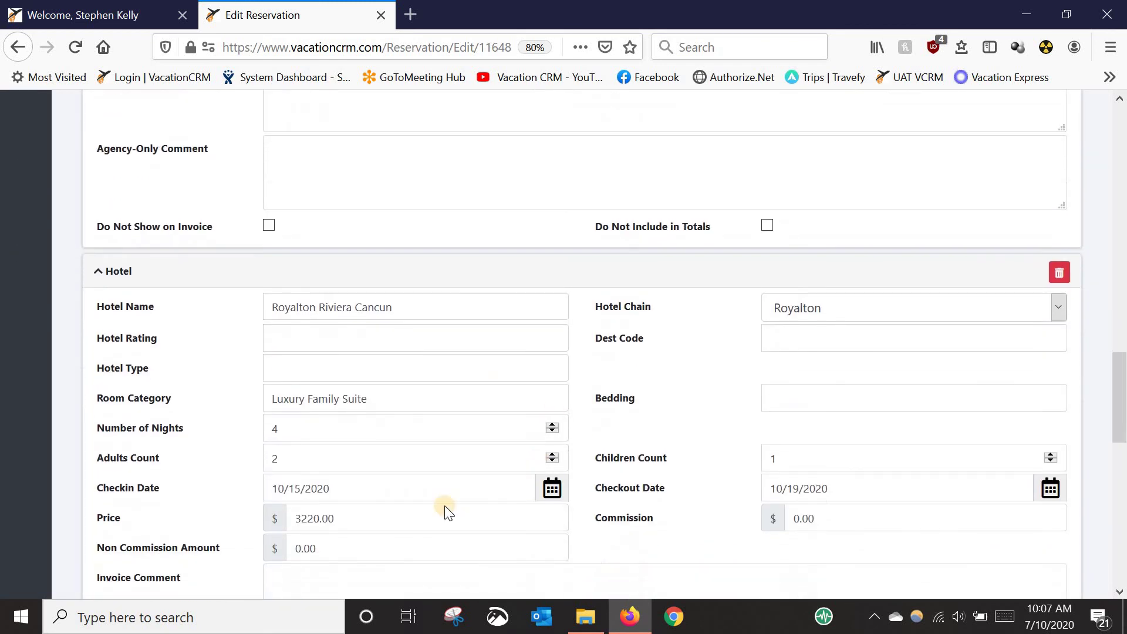
scroll(1121, 420, down, 1)
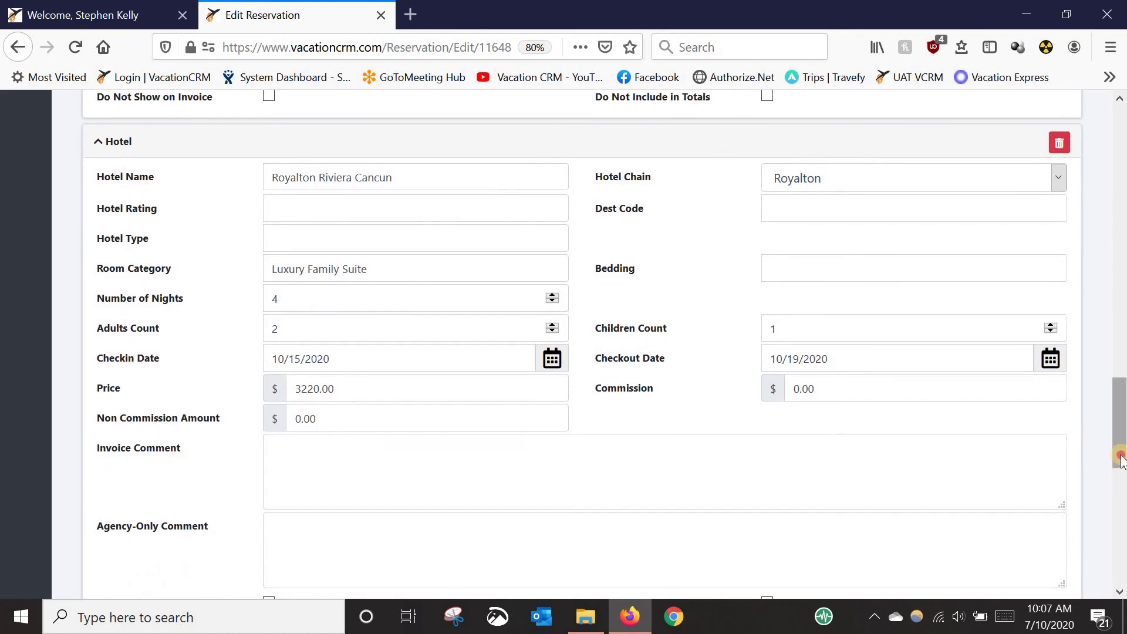
drag(1121, 420, 1121, 192)
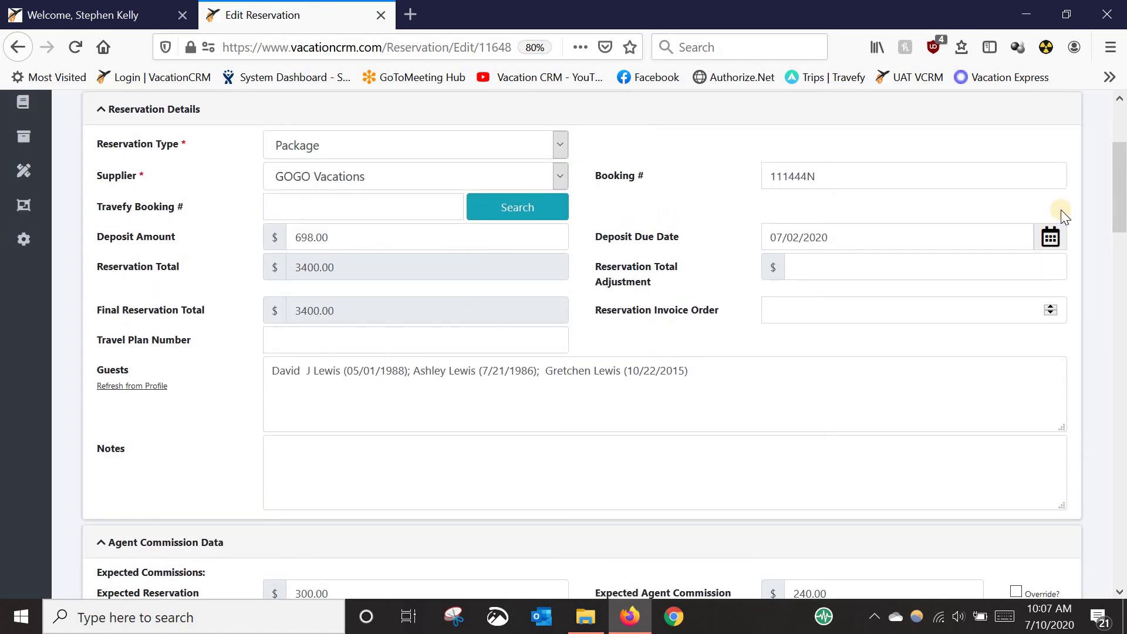
scroll(689, 321, up, 3)
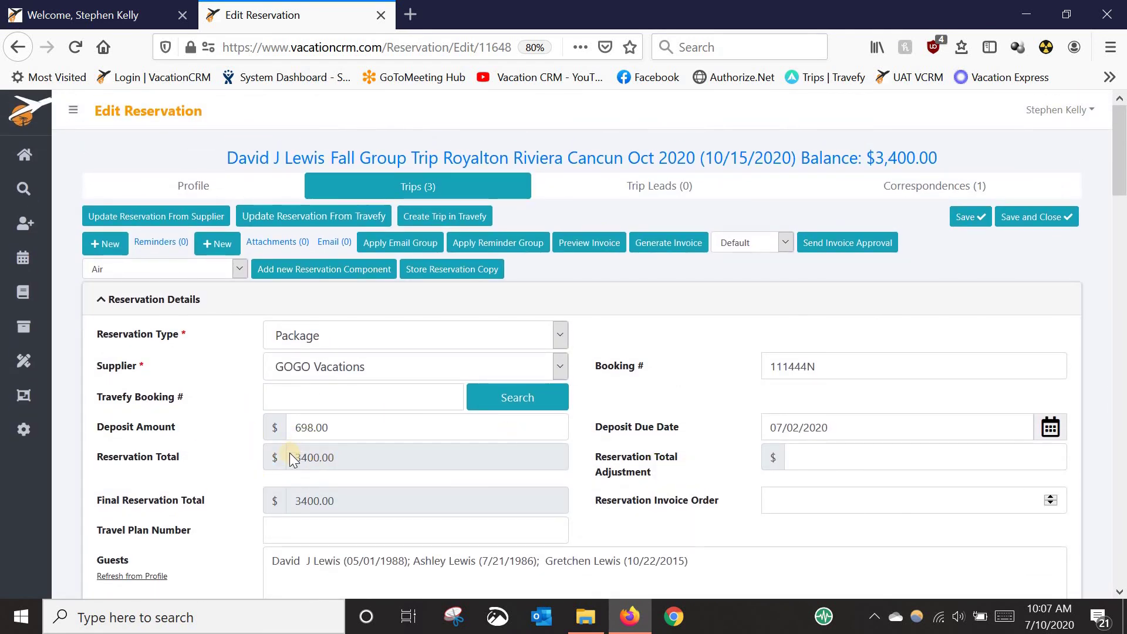
- Store a copy of the GOGO Vacations reservation and return to the Operational Dashboard
click(460, 271)
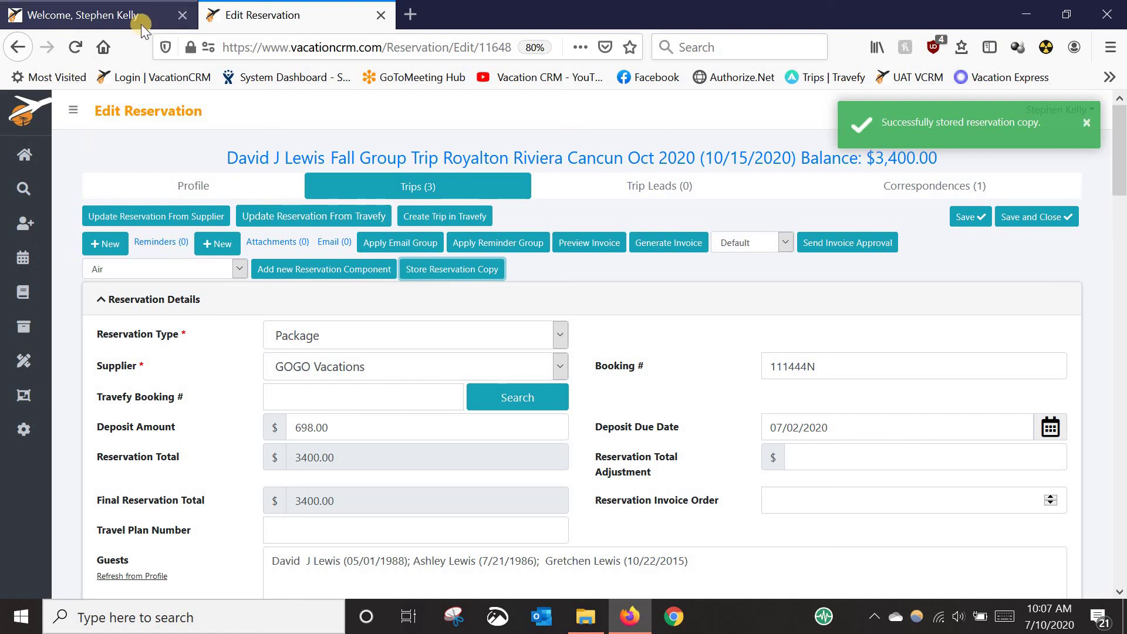
click(46, 154)
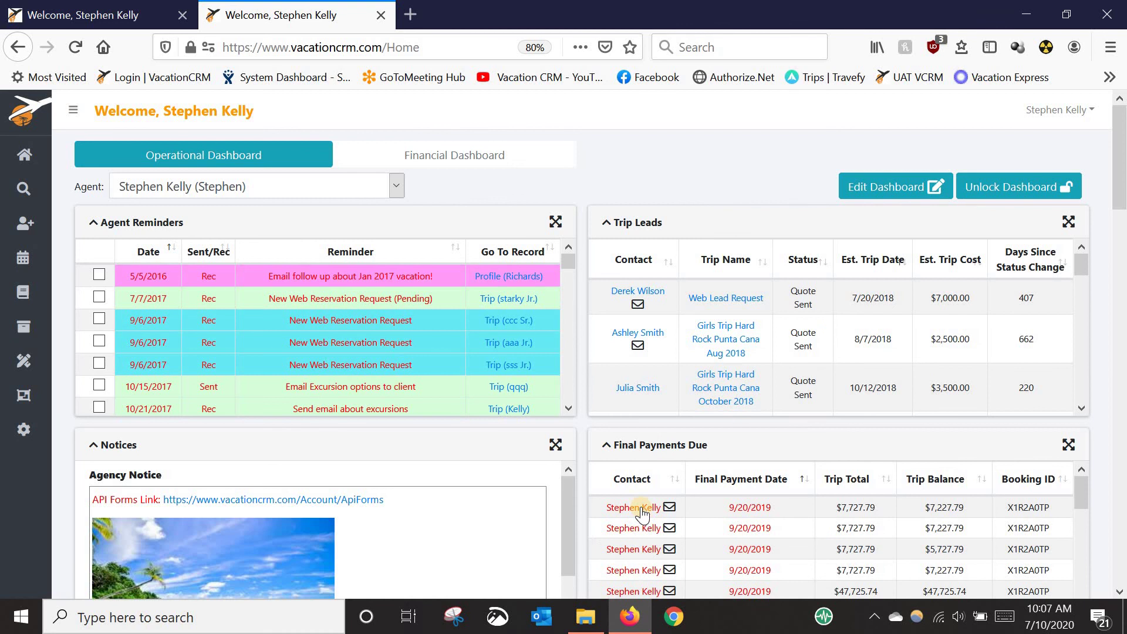
- Open the client's profile from Final Payments Due and begin a new trip for them
click(643, 509)
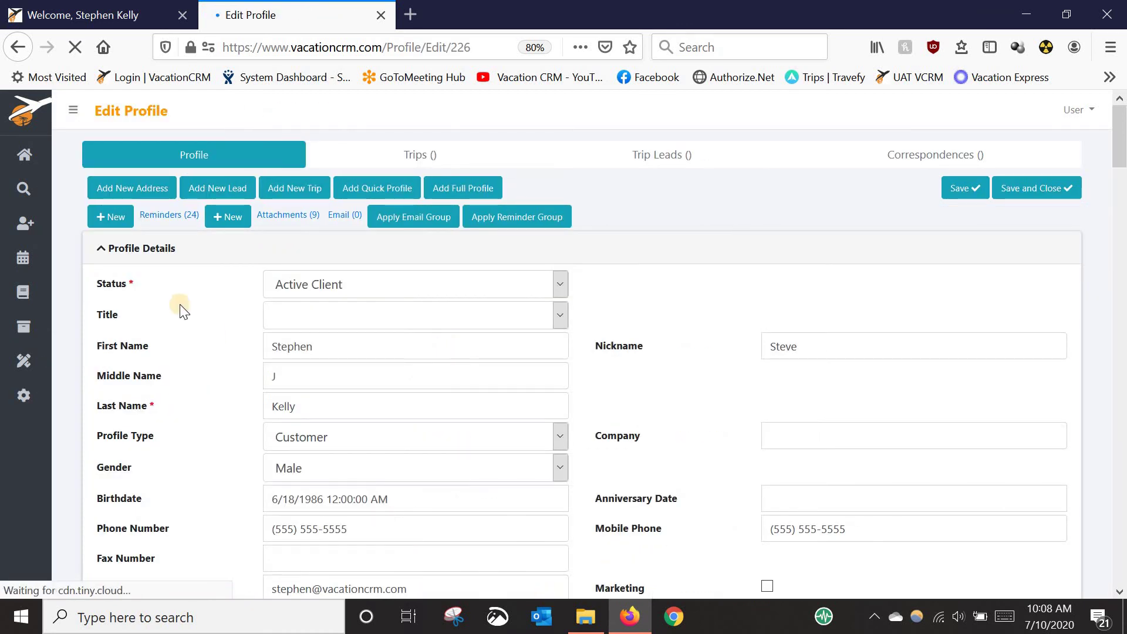
click(298, 193)
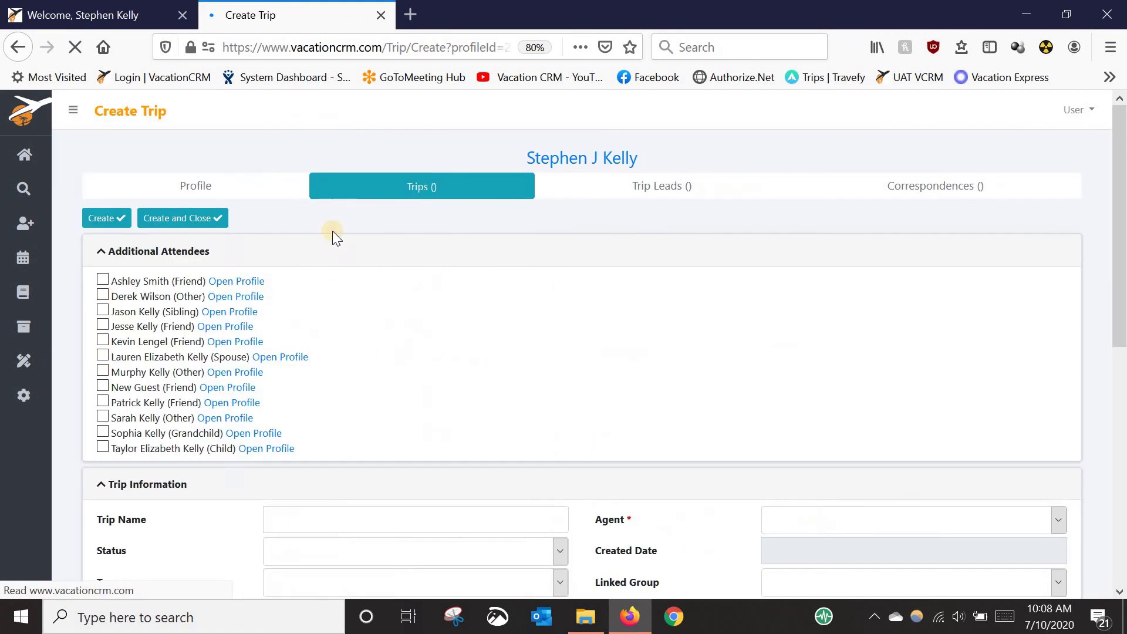
- Add the spouse as attendee and name the trip 'Friends and Family…', Awaiting Deposit, Adult Vacation
click(103, 357)
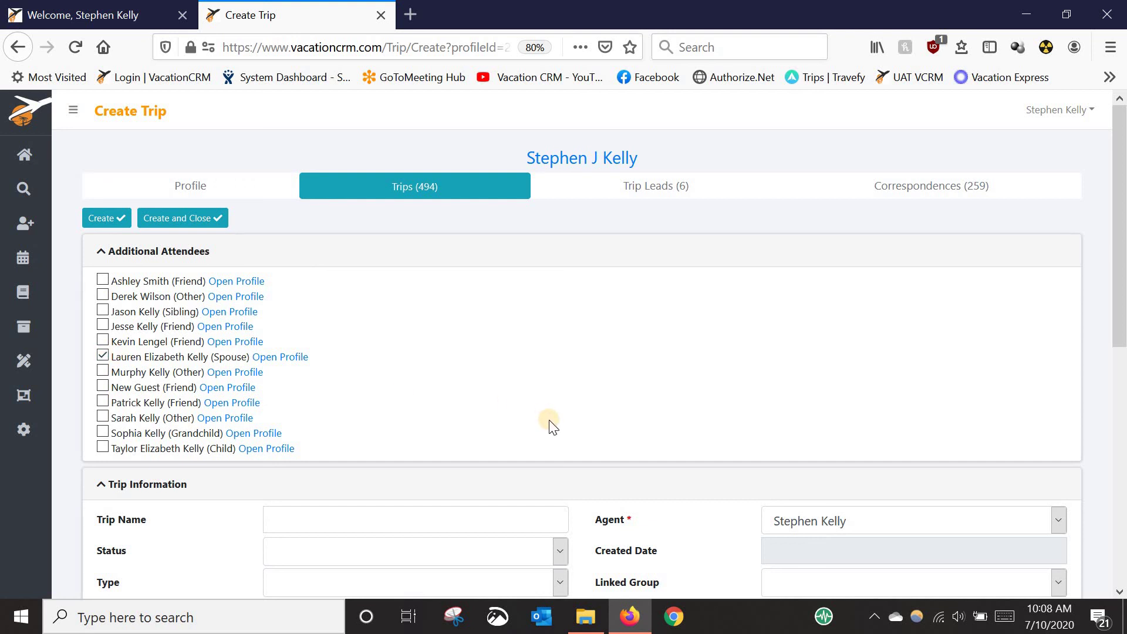
scroll(410, 429, down, 2)
click(382, 412)
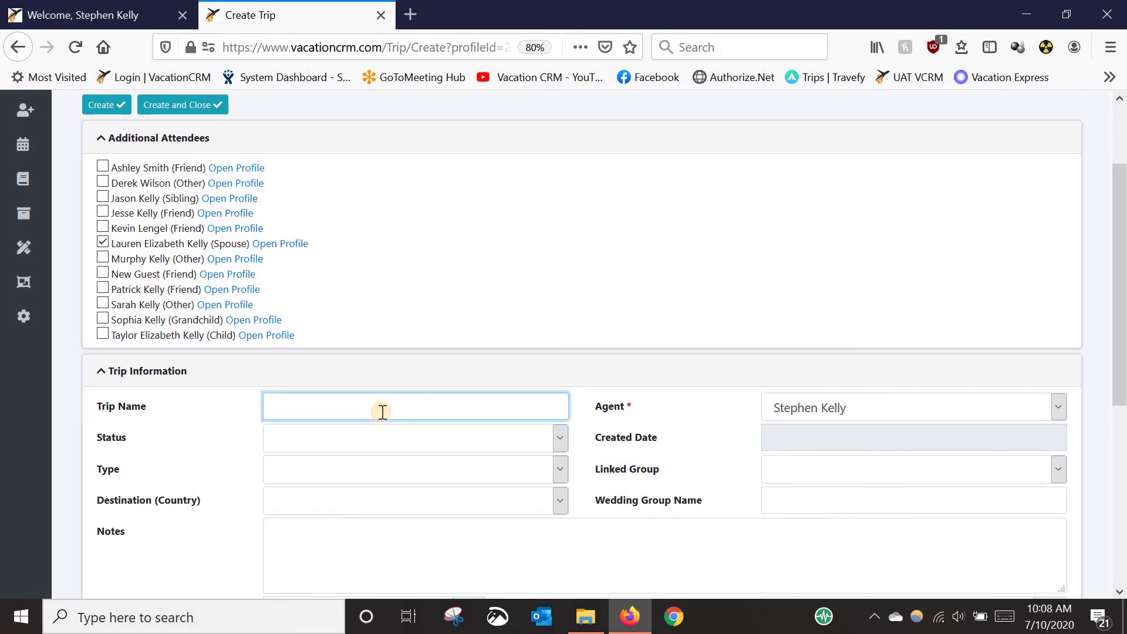
text(Frien)
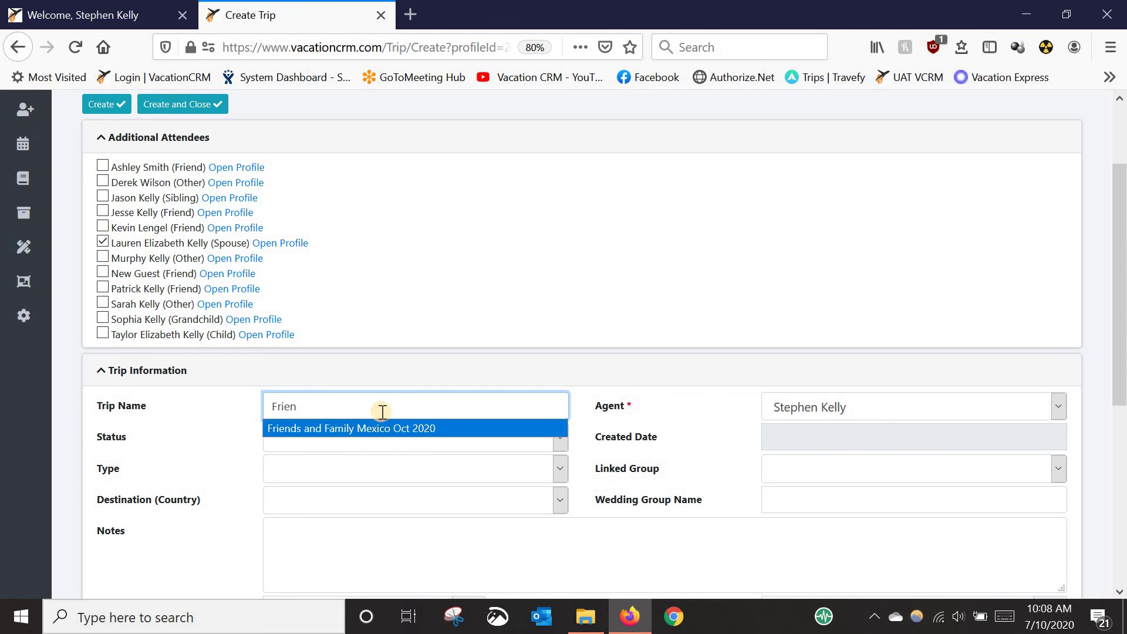
key(Tab)
click(343, 443)
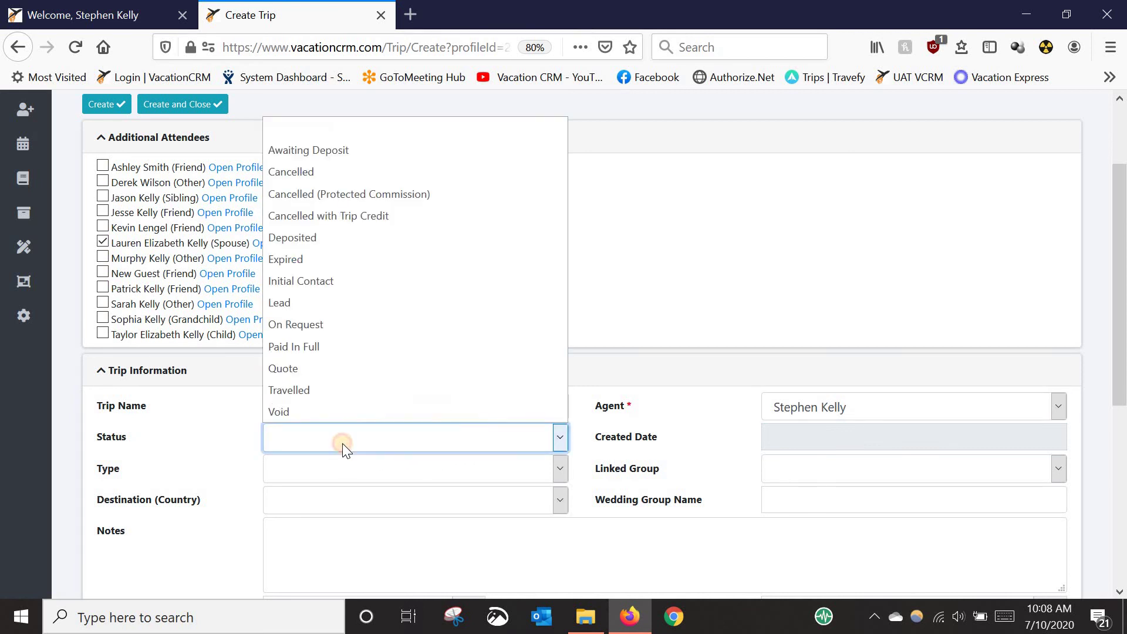
click(340, 147)
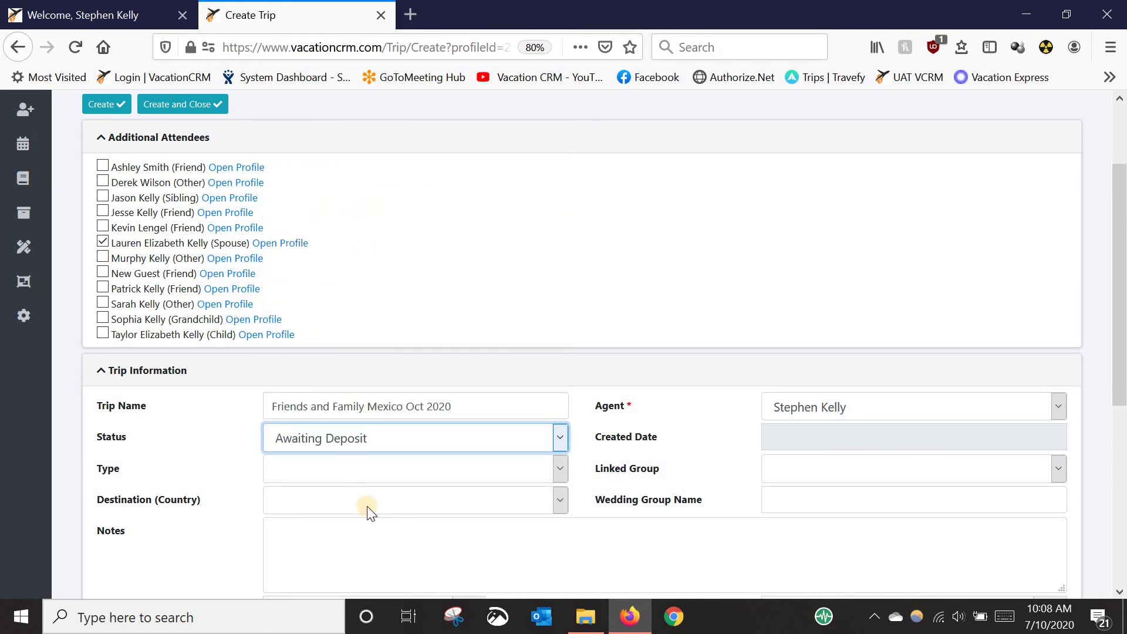
click(389, 472)
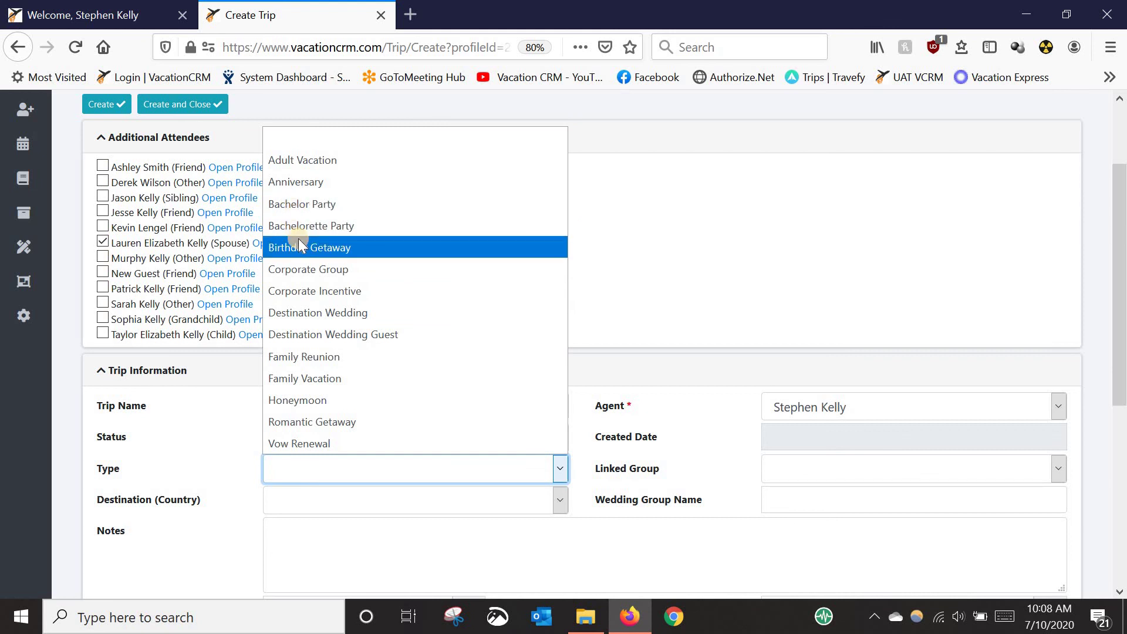
click(301, 162)
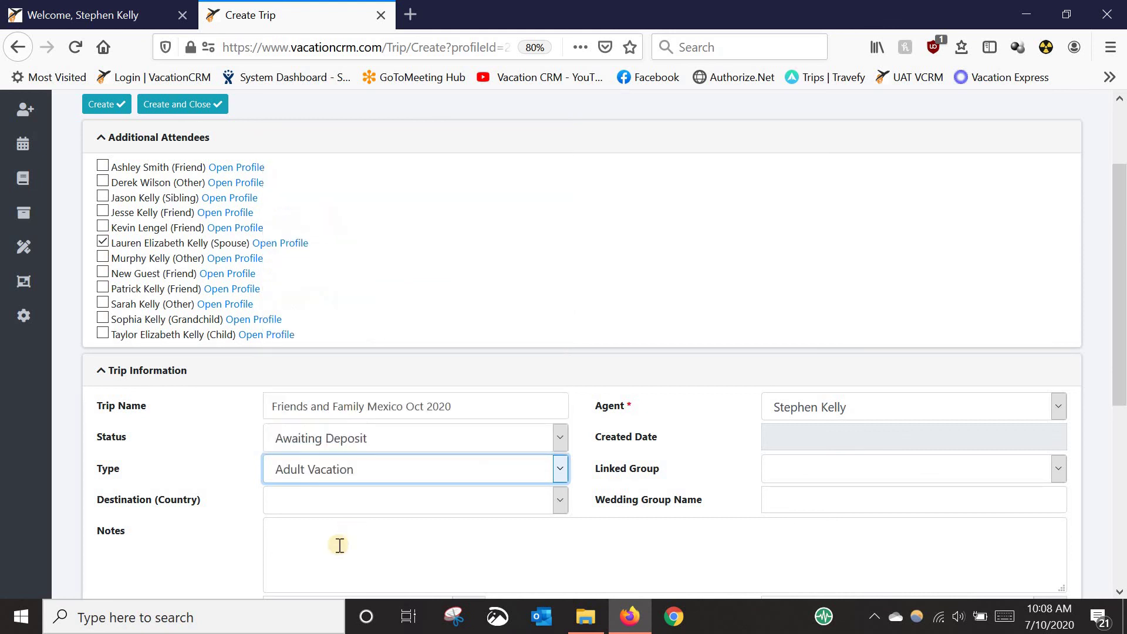
- Set Mexico as destination, link the Friends and Family Mexico Oct 2020 group, and create the trip
click(306, 501)
text(mex)
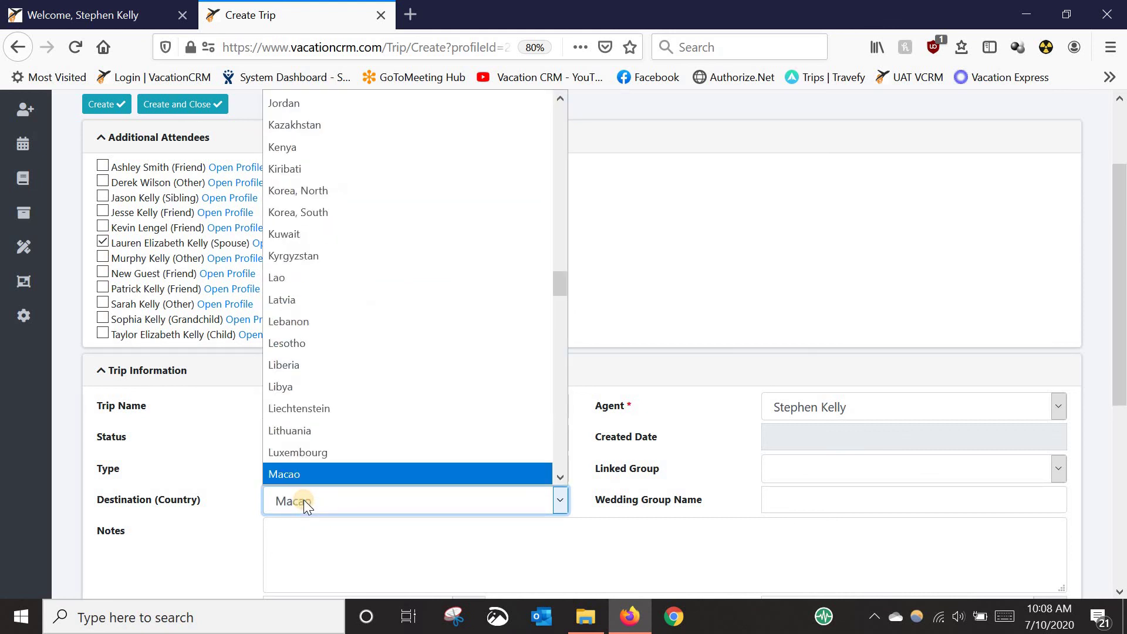
click(305, 499)
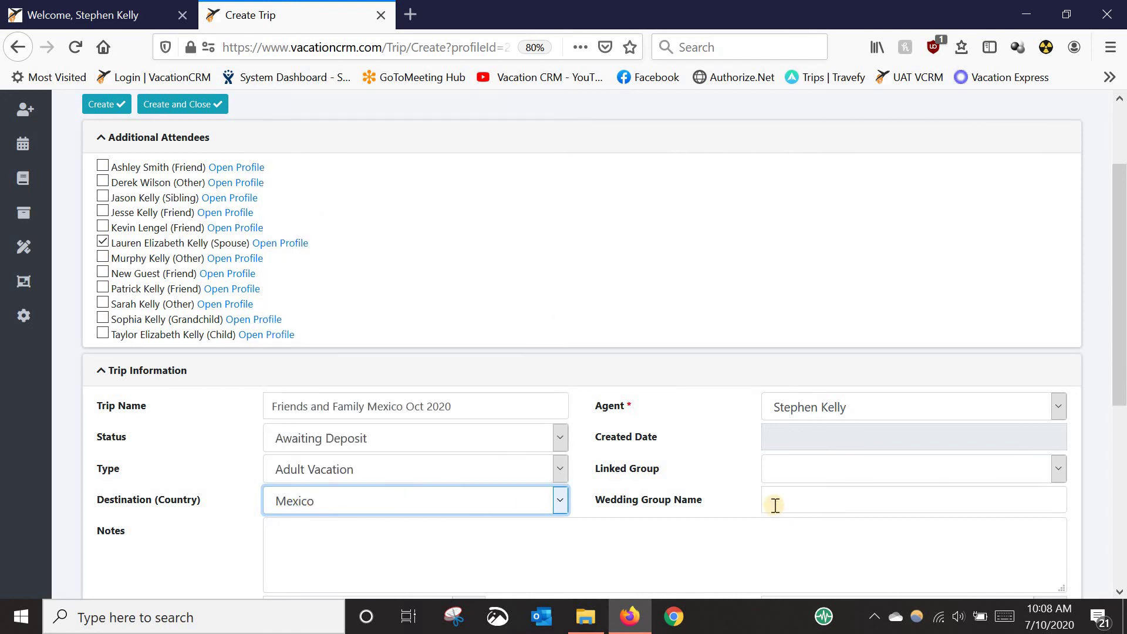
click(783, 468)
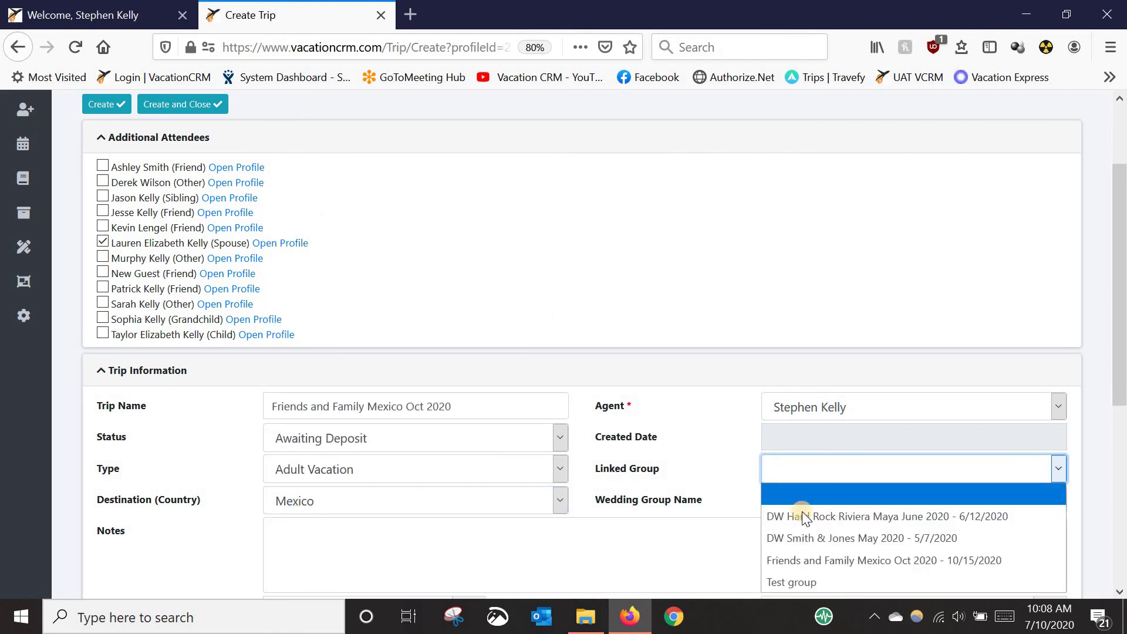
click(816, 558)
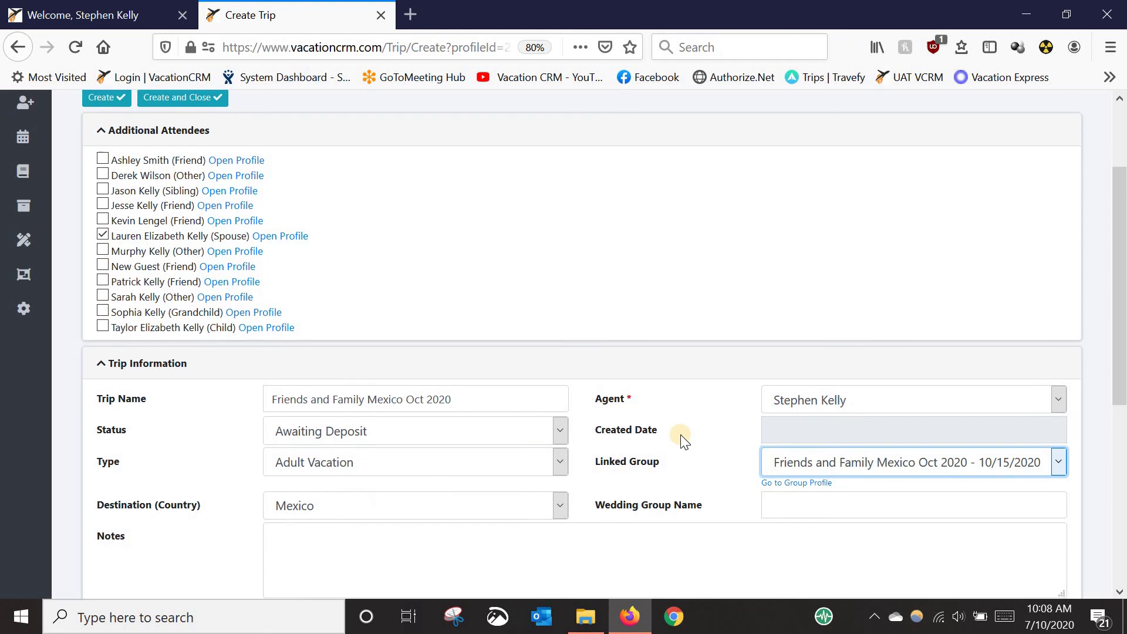
scroll(679, 428, down, 5)
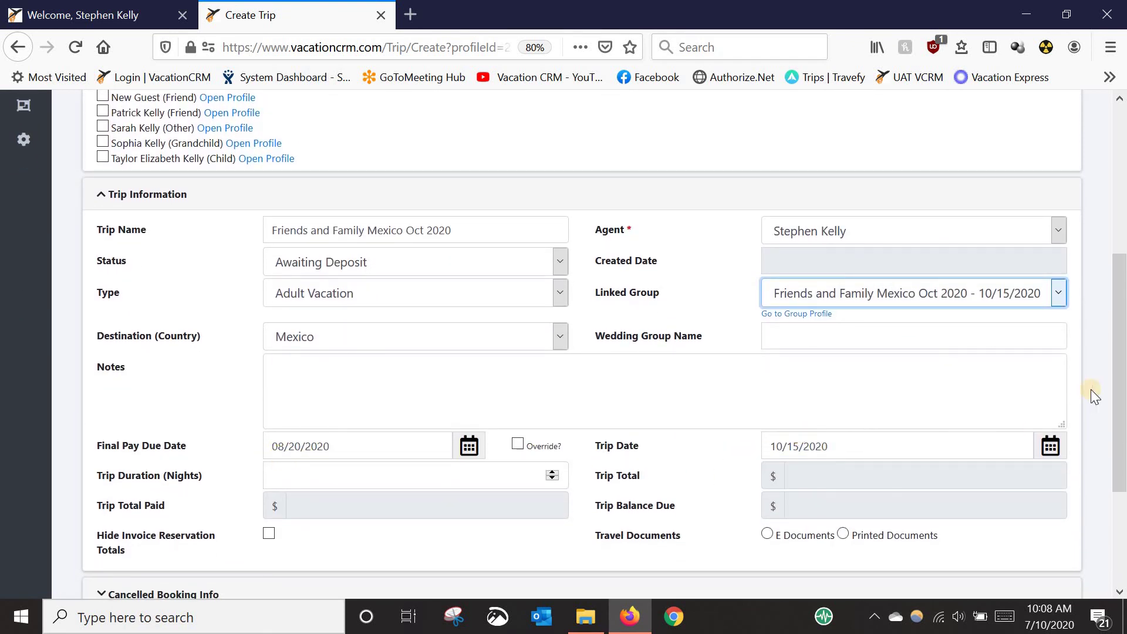
drag(1121, 392, 1121, 193)
click(111, 204)
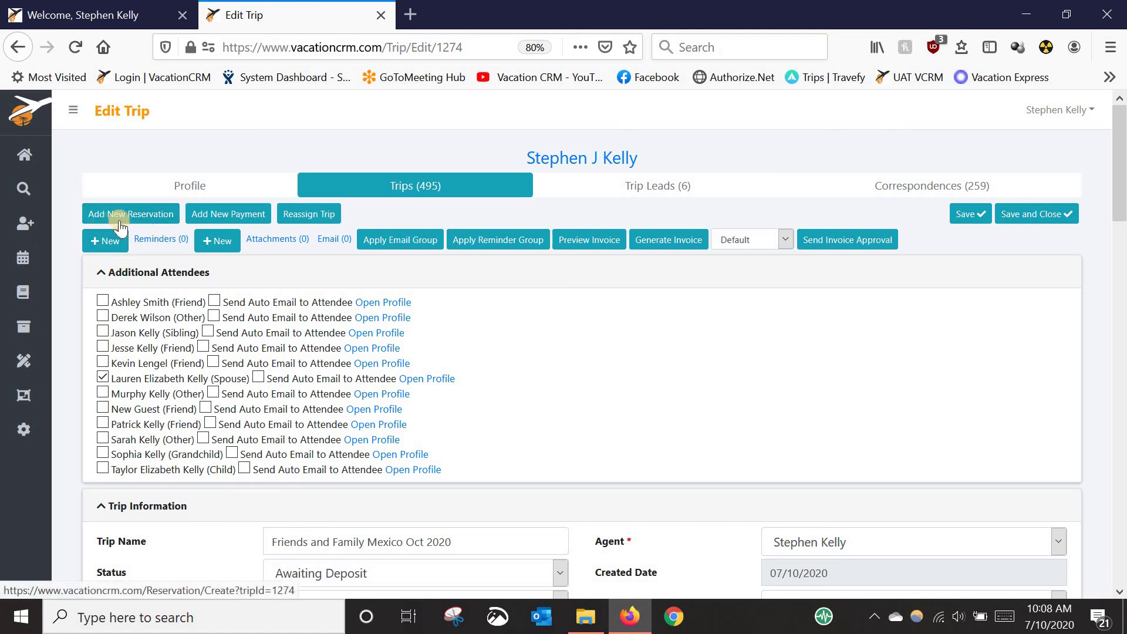
- Paste the stored GOGO Vacations reservation ($3,400.00 total, $698.00 deposit) into the trip's reservations
scroll(661, 411, down, 8)
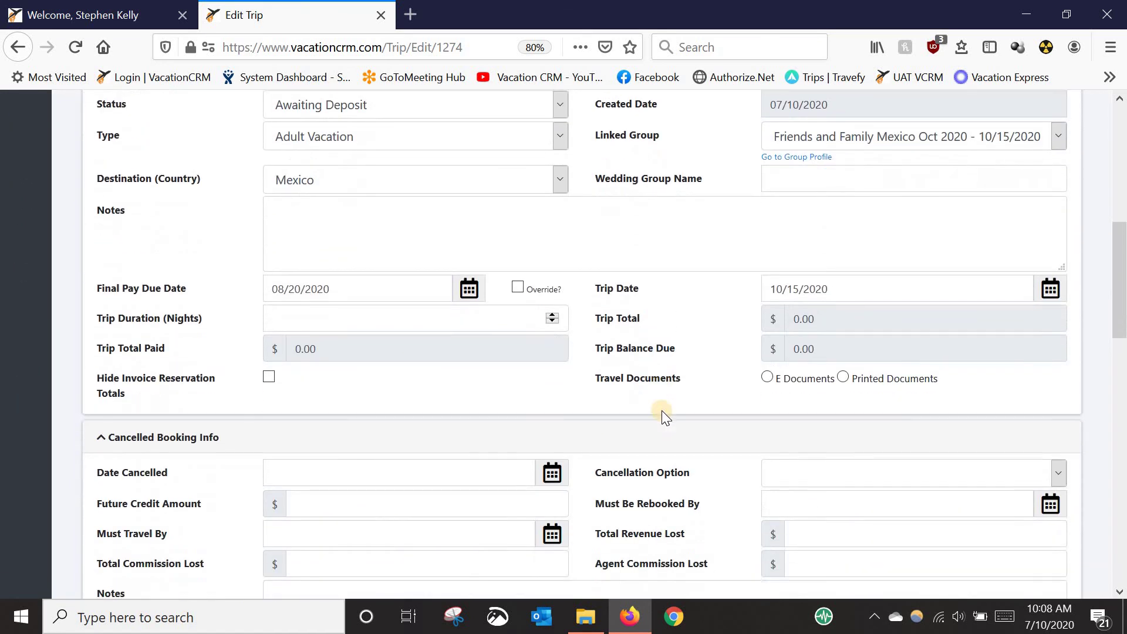
scroll(661, 411, down, 6)
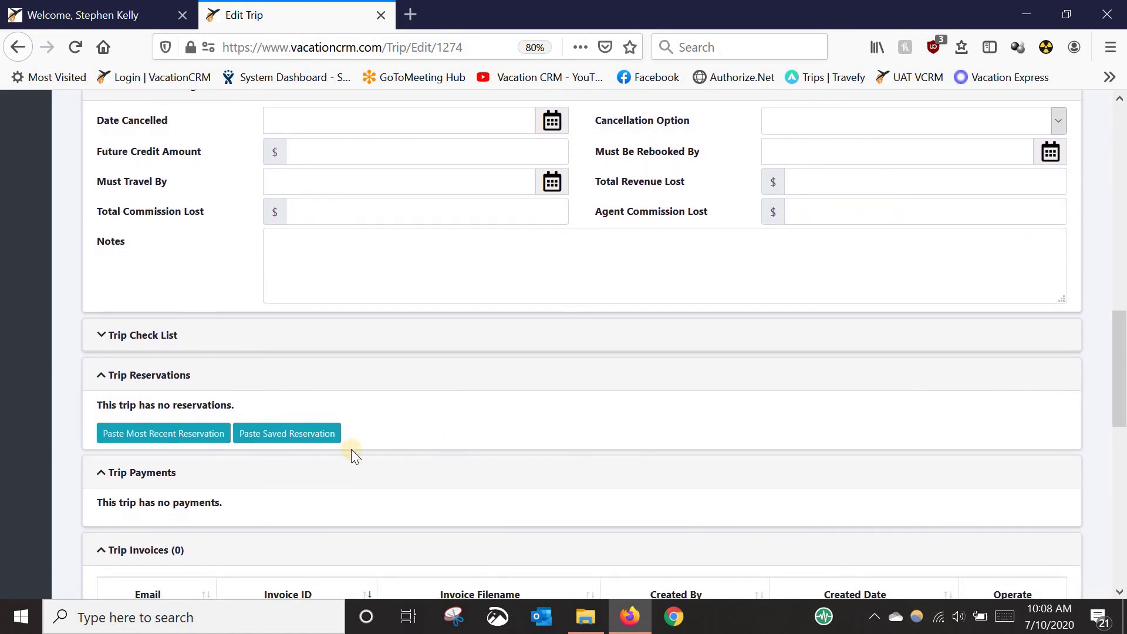
click(161, 440)
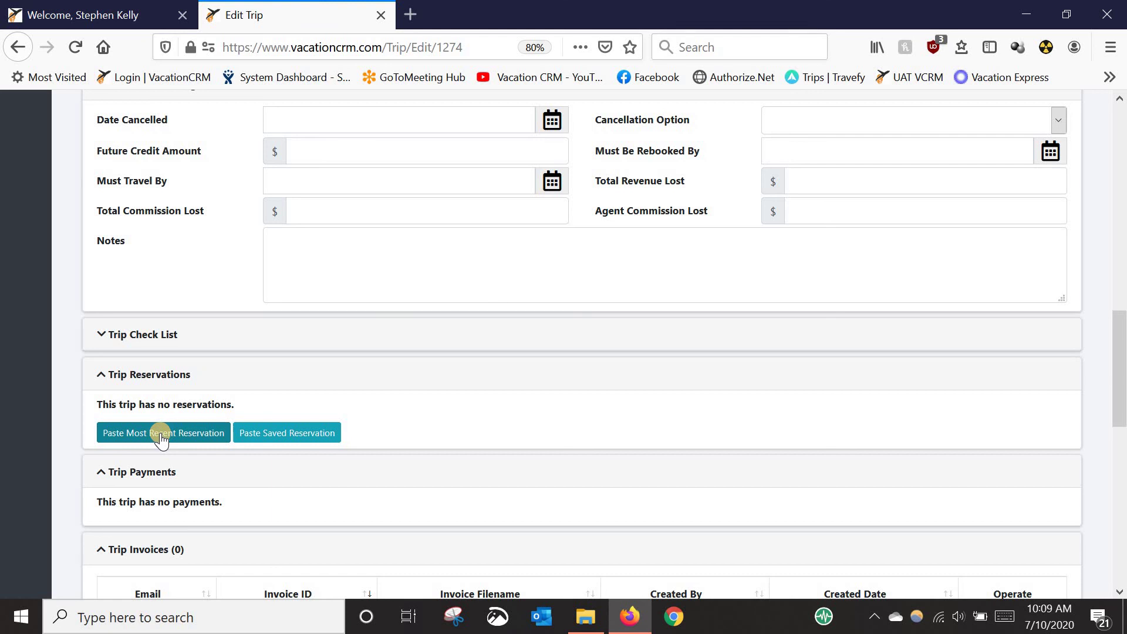
click(280, 437)
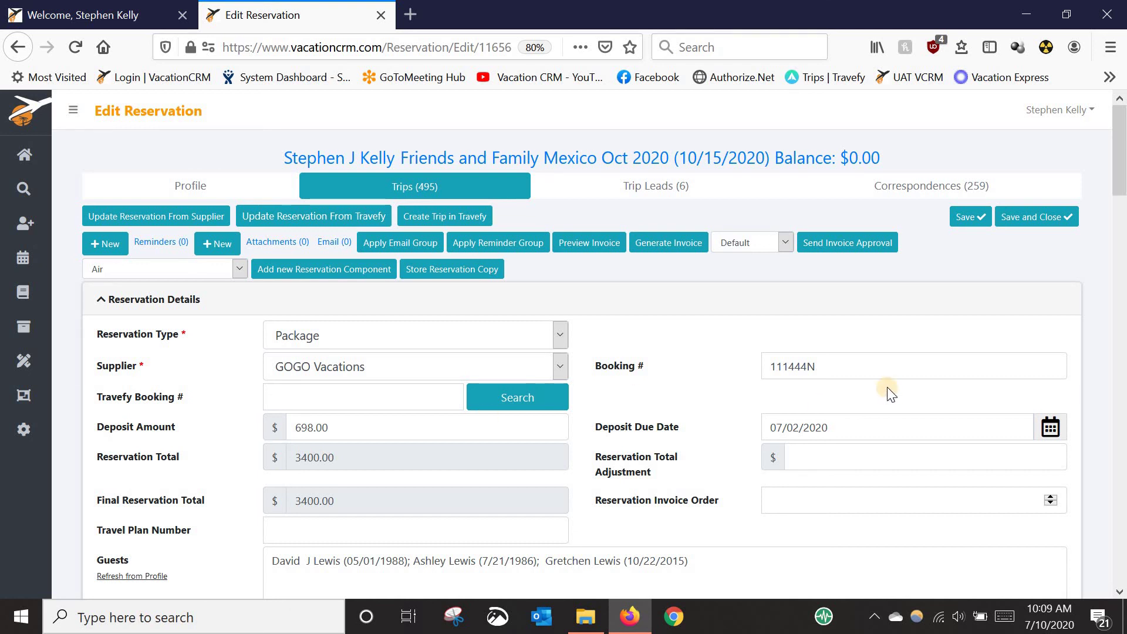
- Change the booking number's 444 to 555, making it 111555N
click(806, 367)
drag(795, 367, 788, 367)
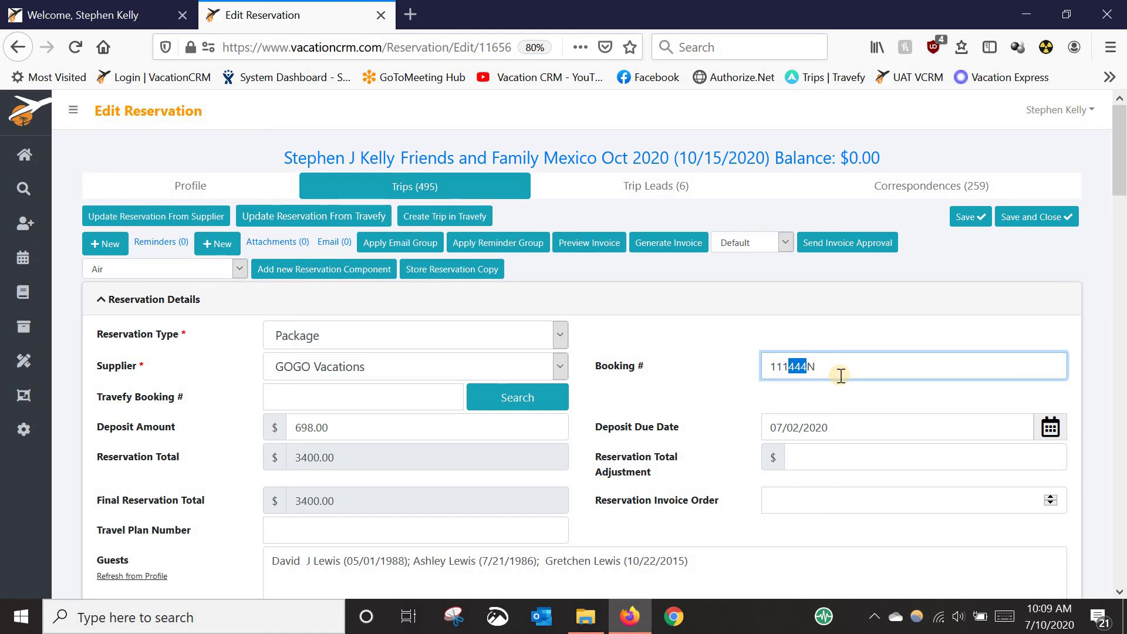
text(555)
click(702, 383)
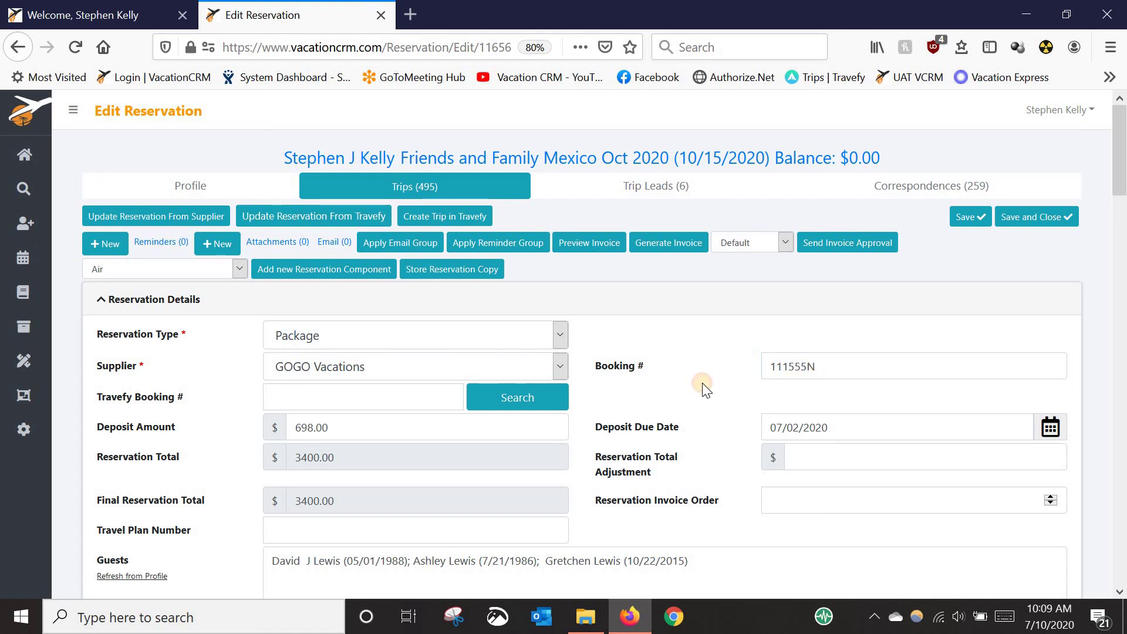
- Reload the guest list from the client's profile, replacing the copied guests with client and spouse
scroll(702, 382, down, 3)
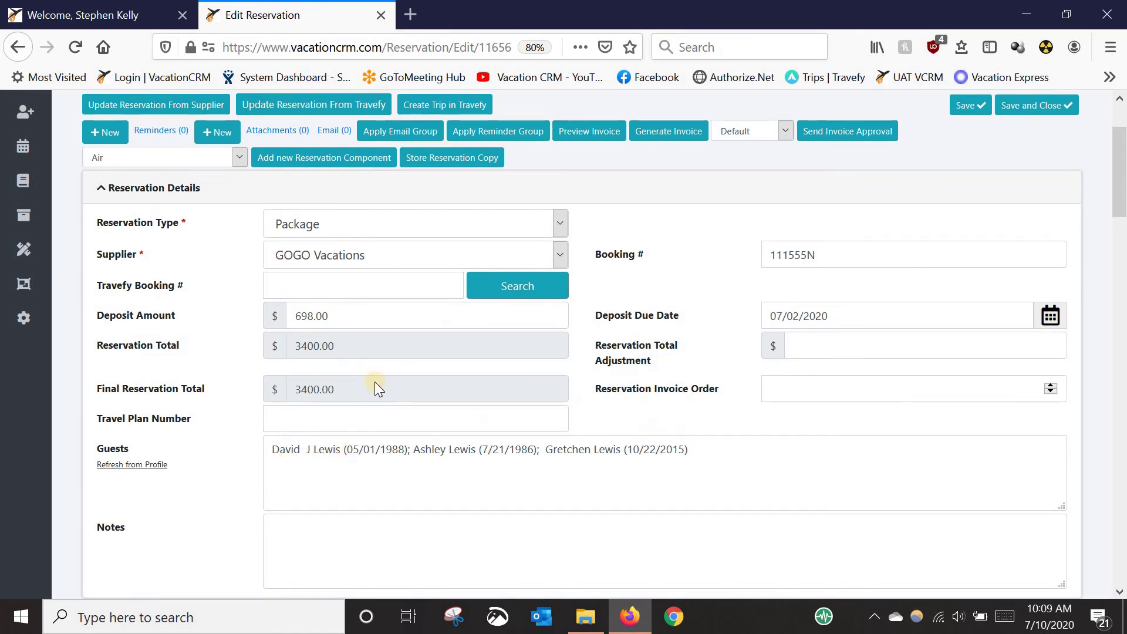
scroll(372, 385, up, 4)
scroll(409, 530, down, 5)
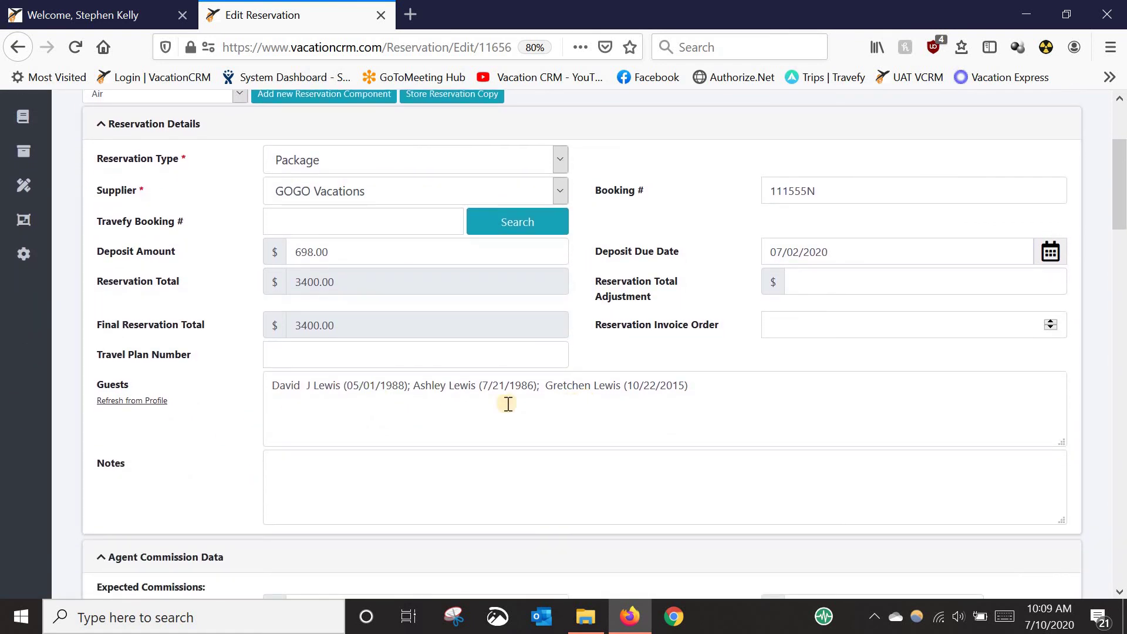
click(153, 400)
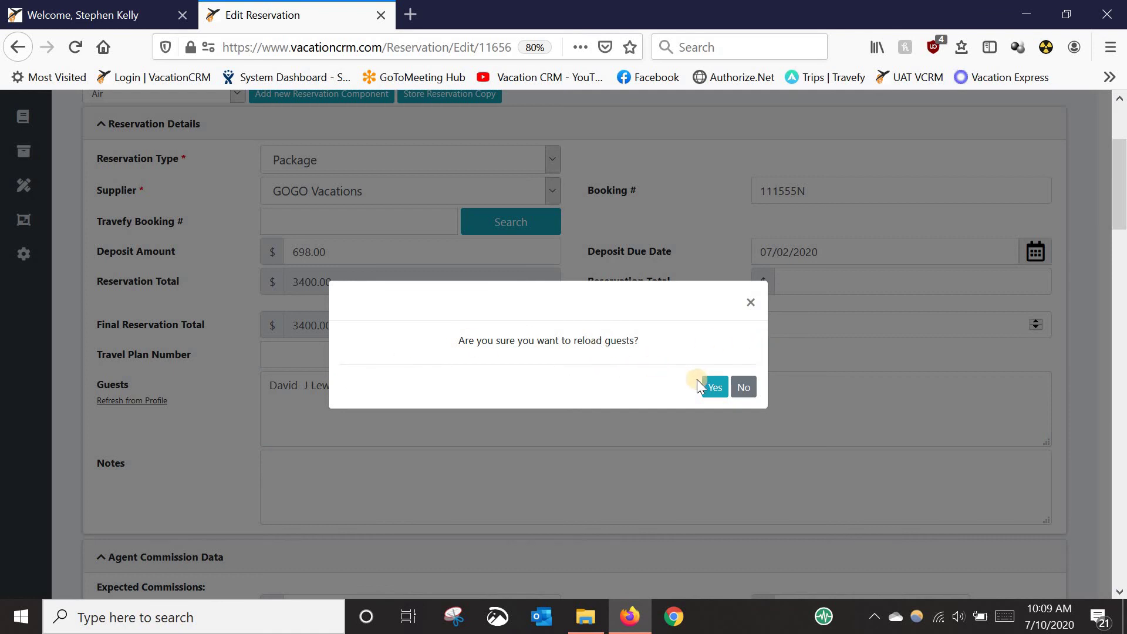
click(715, 387)
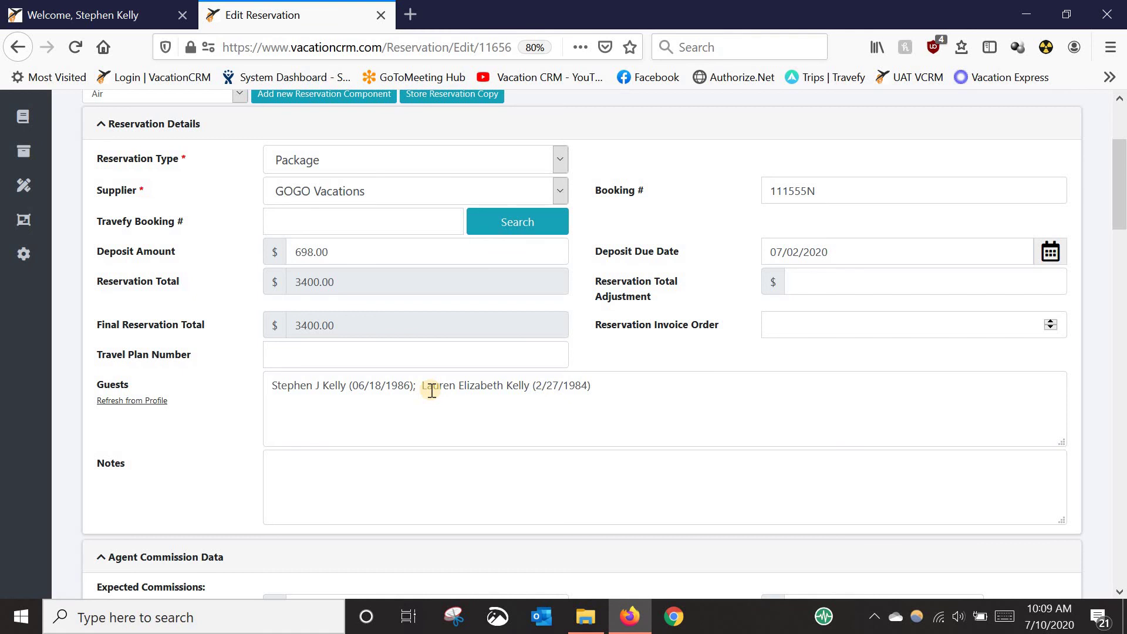
- Clear the hotel's children count and enter a hotel price of 2950
scroll(233, 454, down, 1)
scroll(233, 453, down, 7)
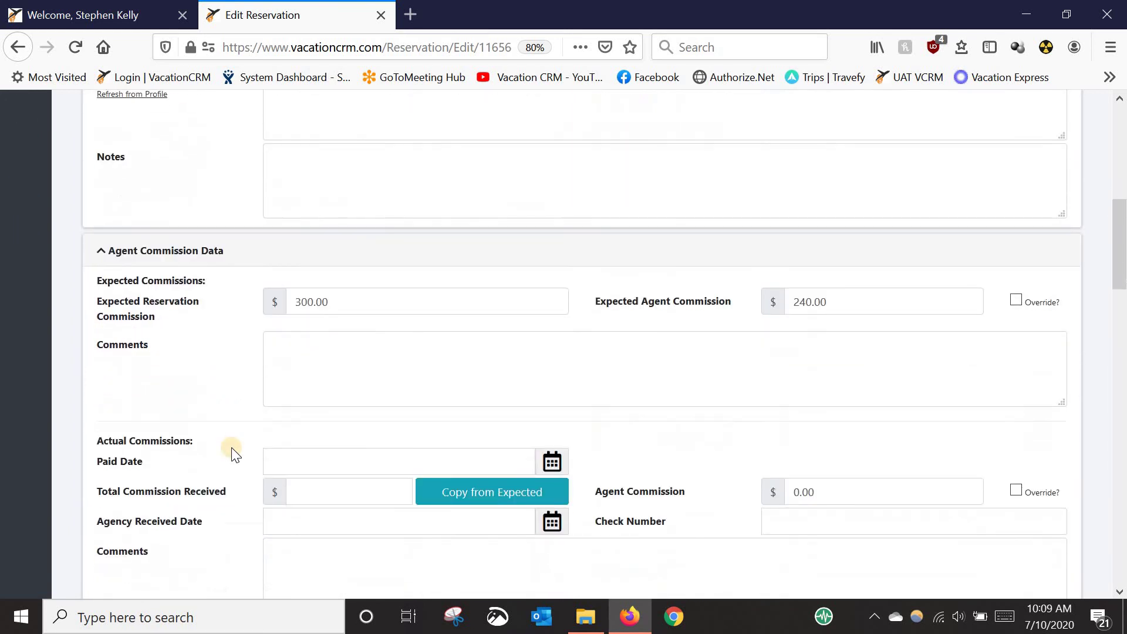
scroll(233, 452, down, 8)
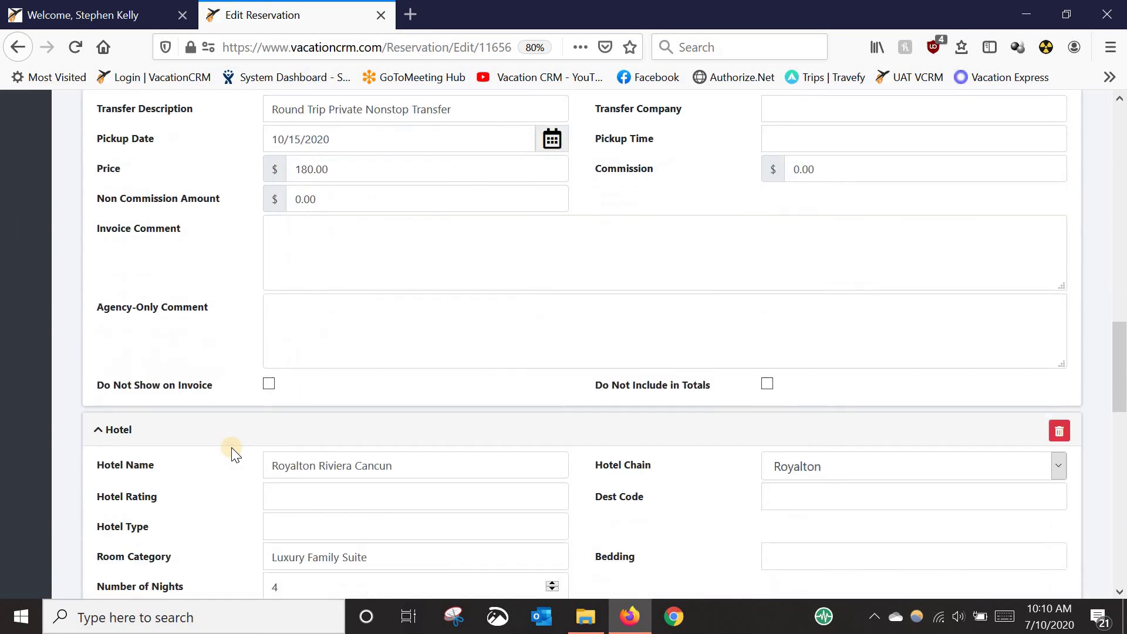
scroll(231, 452, down, 3)
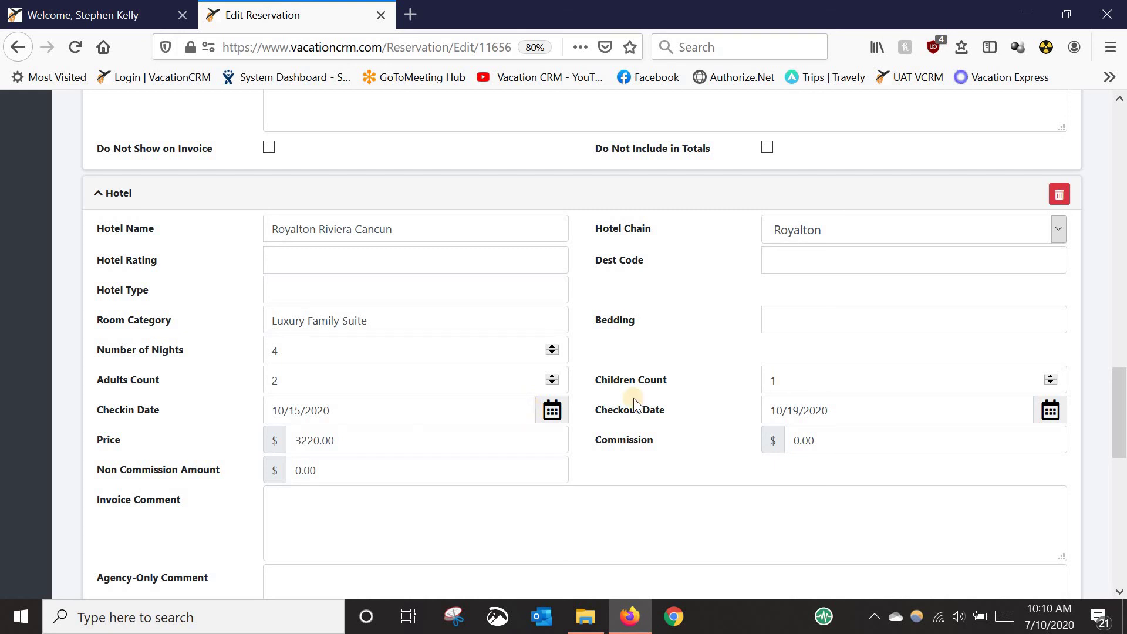
drag(791, 374, 744, 376)
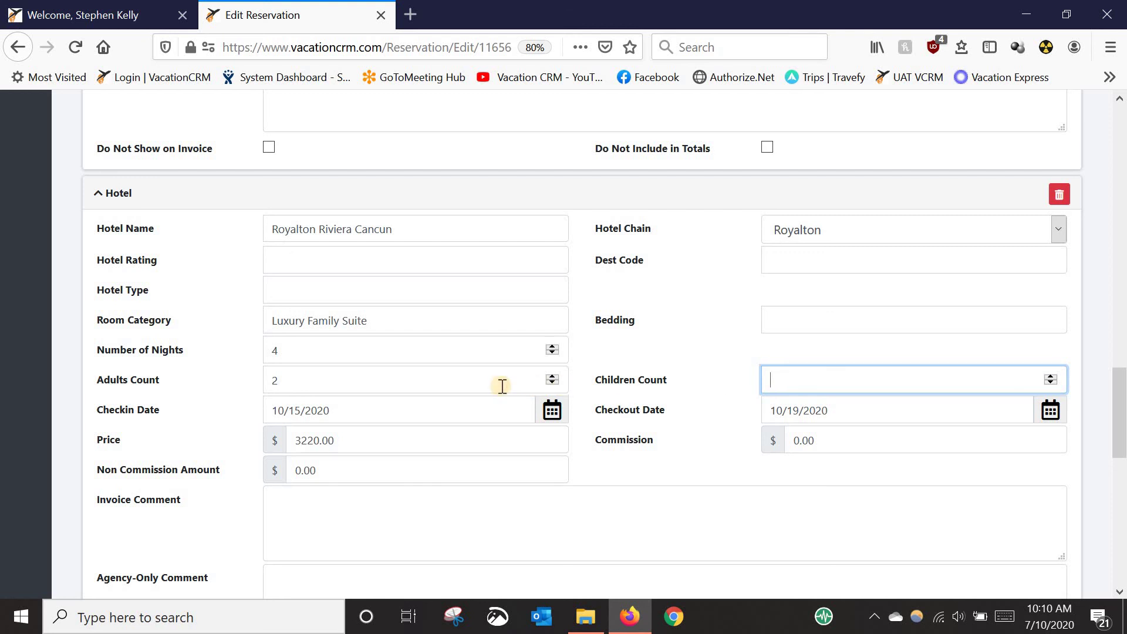
drag(363, 437, 255, 444)
text(2950)
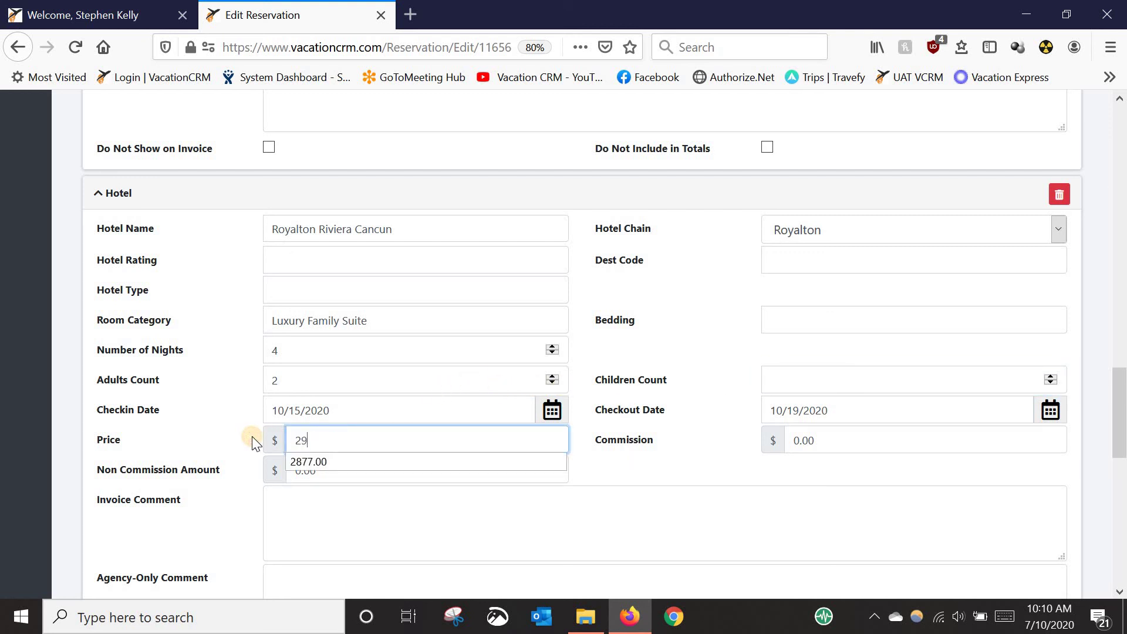
click(714, 343)
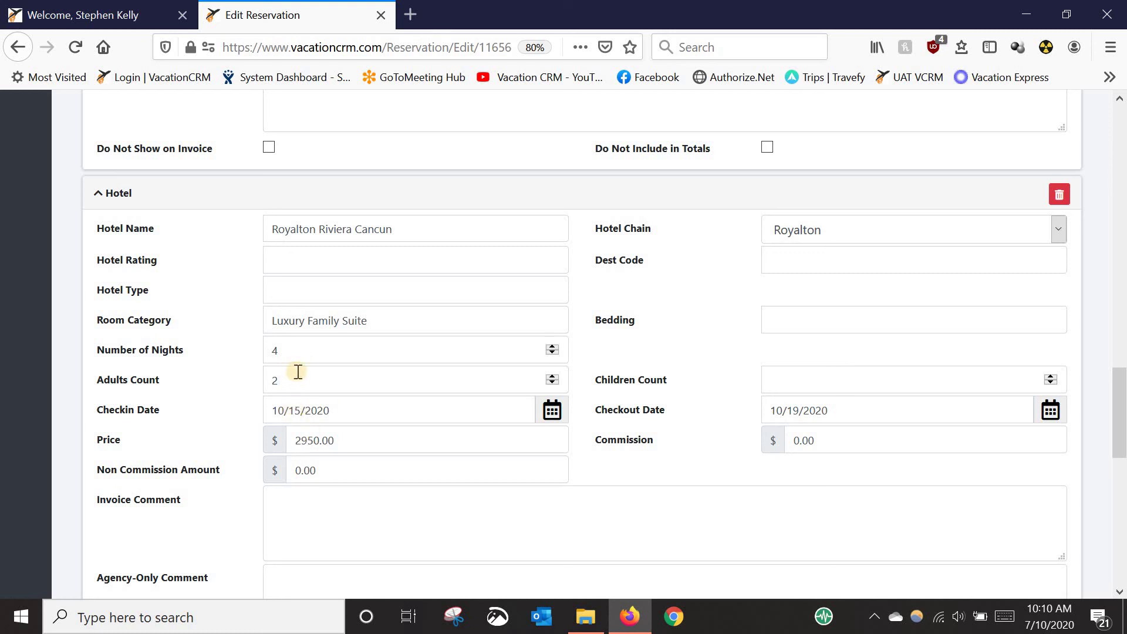
- Set the Royalton Riviera Cancun stay to 5 nights and correct the price to 3400.00
click(241, 356)
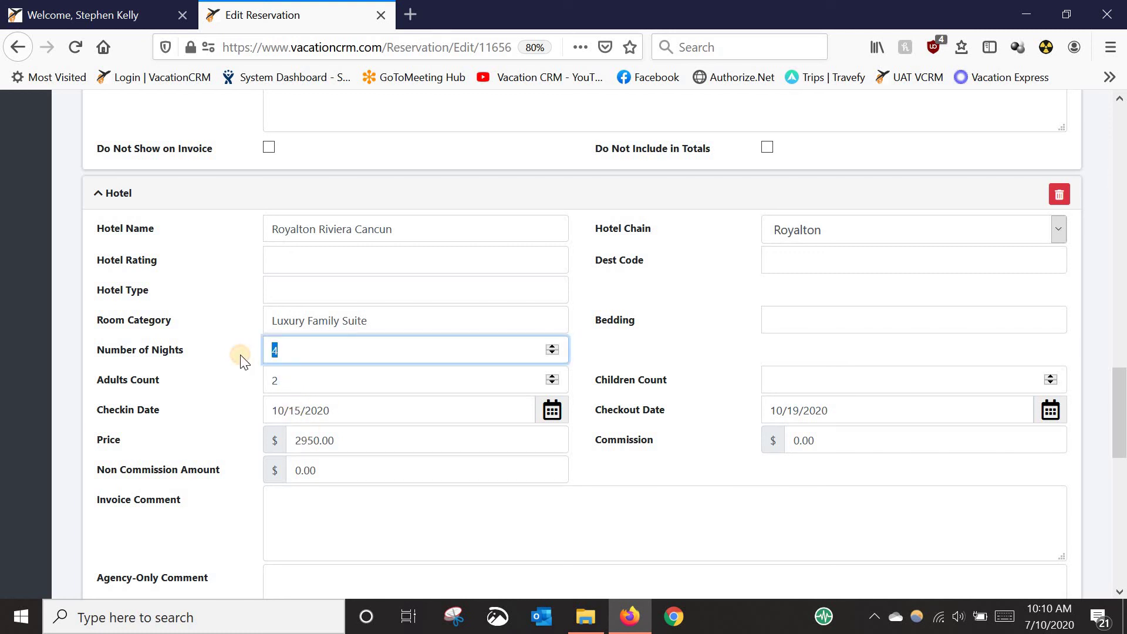
click(660, 343)
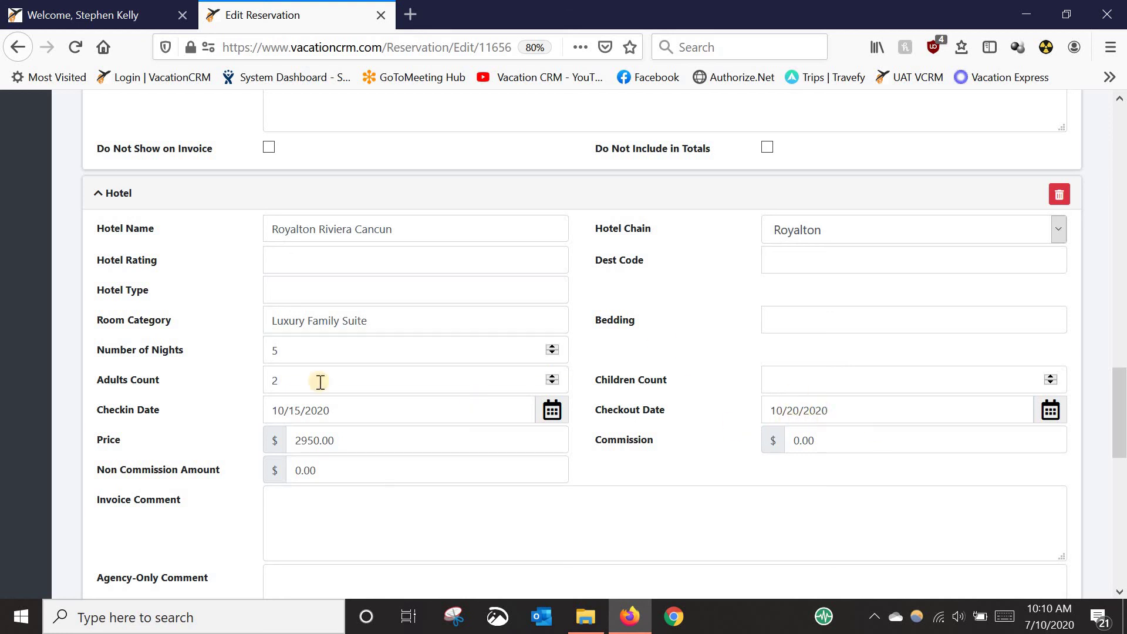
click(267, 439)
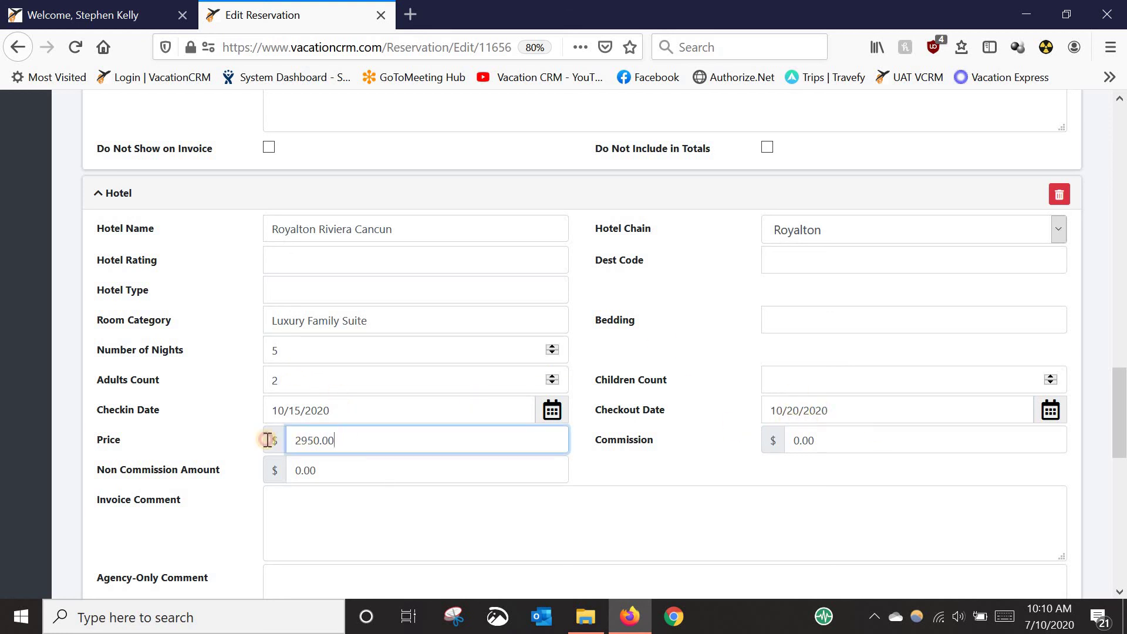
text(3)
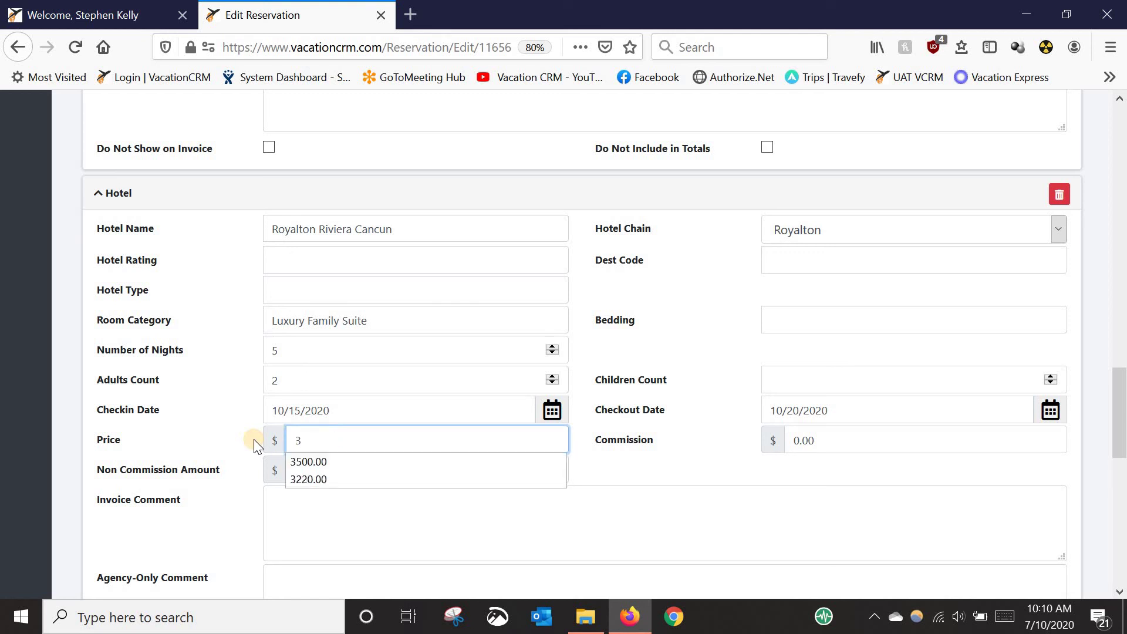
text(400)
click(257, 446)
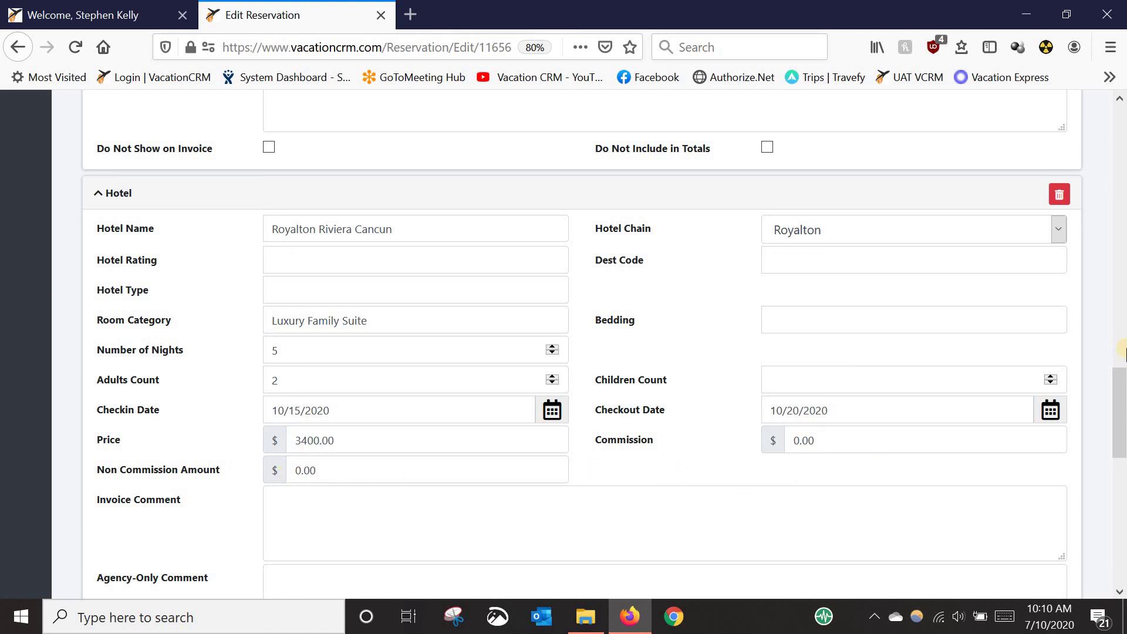
drag(1120, 376, 1123, 98)
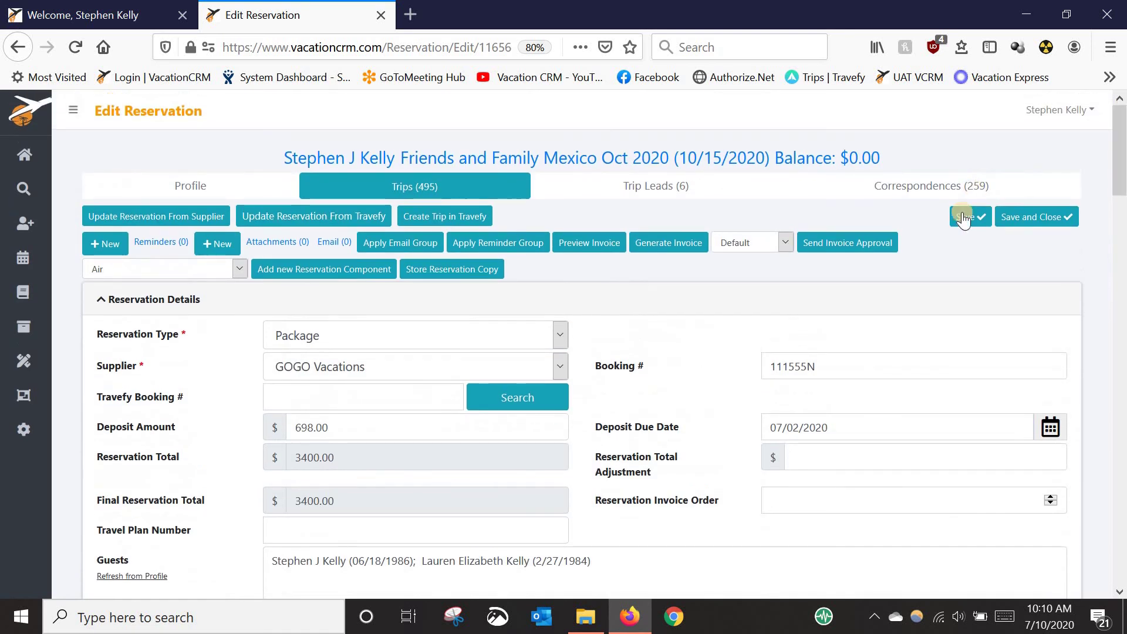
- Save the edited copied reservation
click(966, 217)
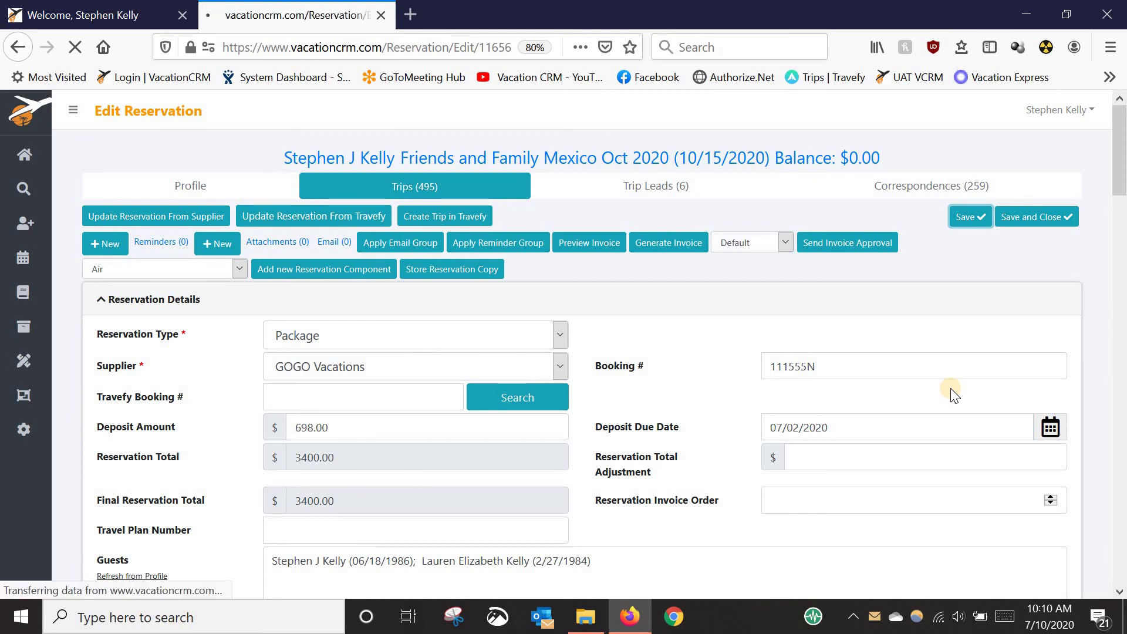